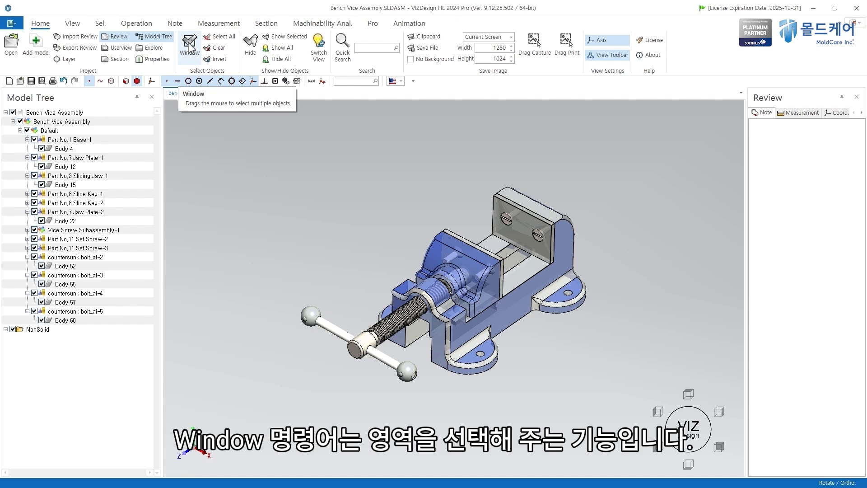
Step: Window-select from upper left to lower right around the handle and screw so only fully enclosed parts are picked, and clear the selection
{"action": "left_click", "coordinate": [189, 45]}
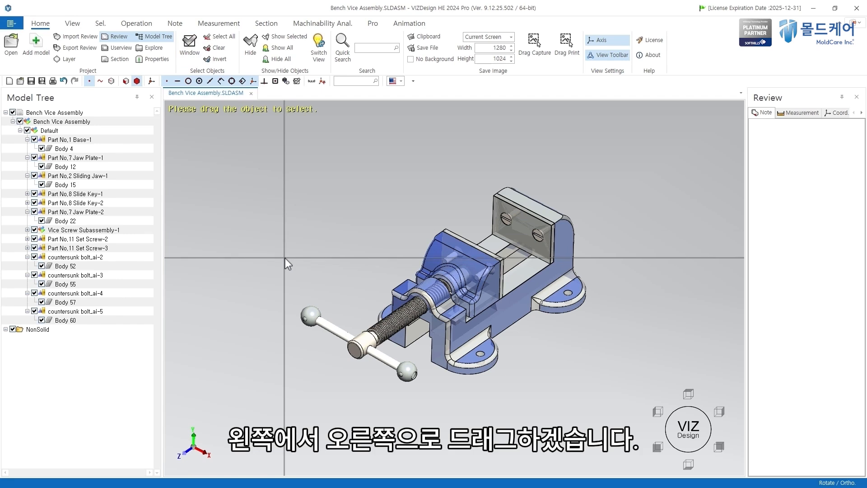
{"action": "left_click_drag", "start_coordinate": [285, 259], "coordinate": [505, 402]}
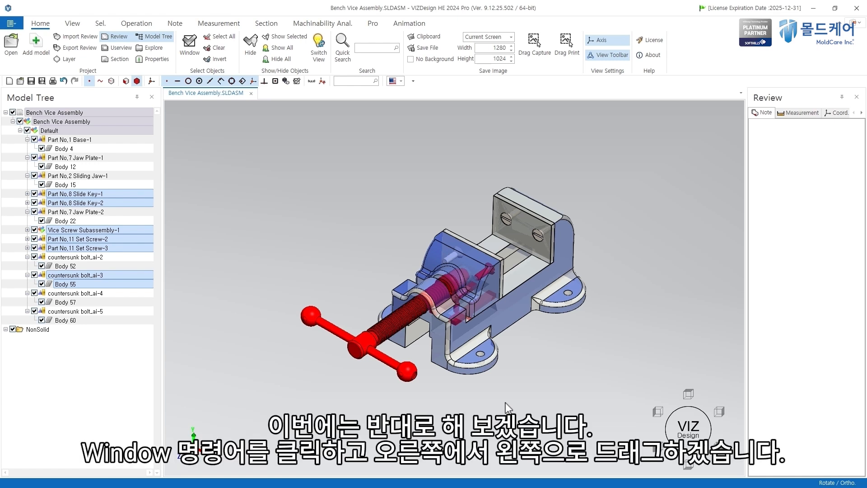
{"action": "left_click", "coordinate": [507, 407]}
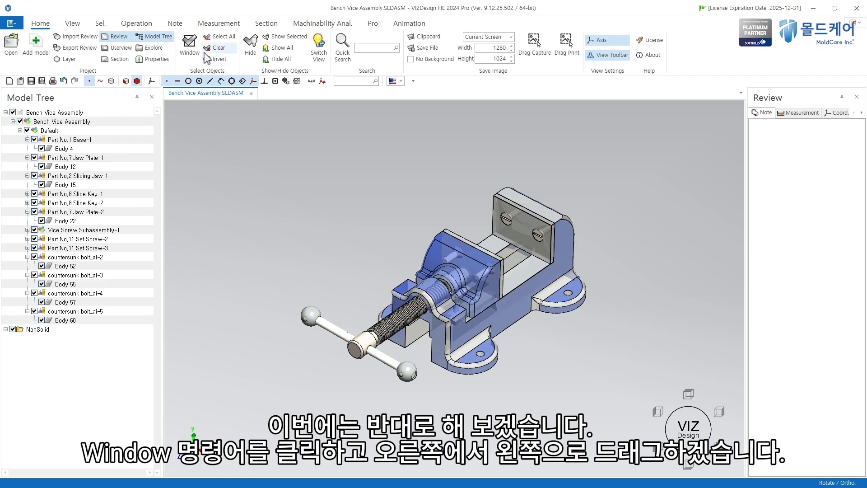
Step: Window-select the same area in reverse, from lower right to upper left, to pick every crossed part, and clear the selection
{"action": "left_click", "coordinate": [187, 49]}
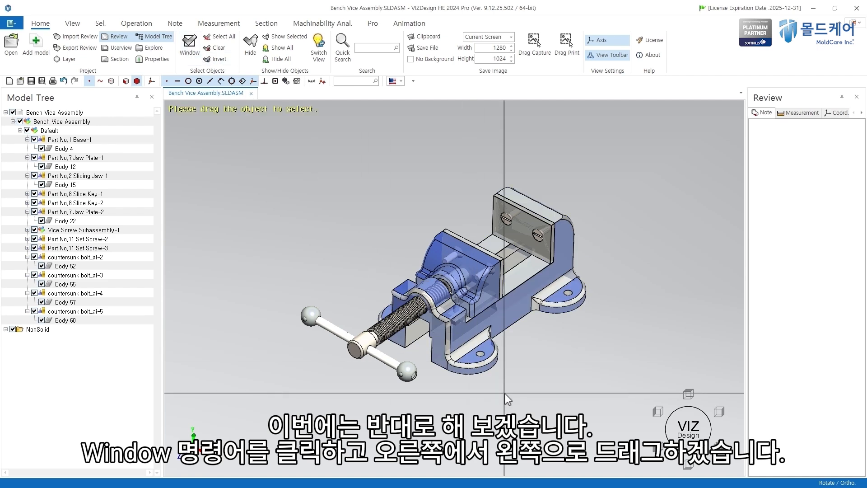
{"action": "left_click_drag", "start_coordinate": [505, 394], "coordinate": [273, 240]}
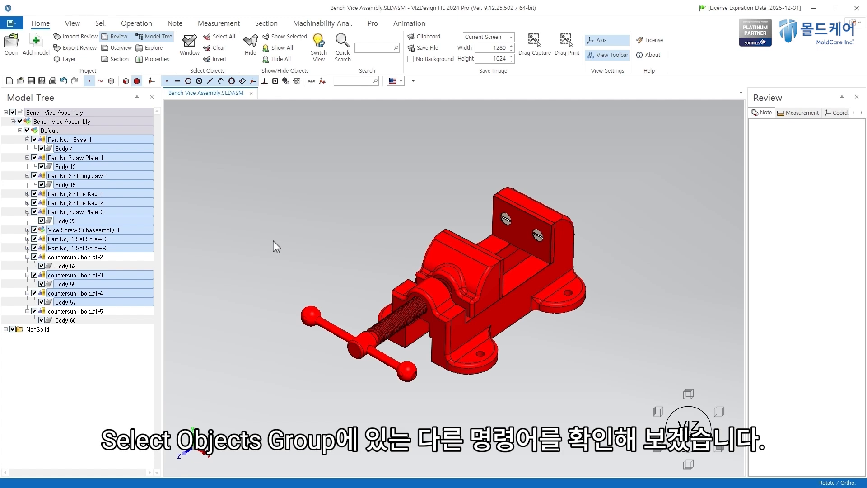
{"action": "left_click", "coordinate": [272, 240]}
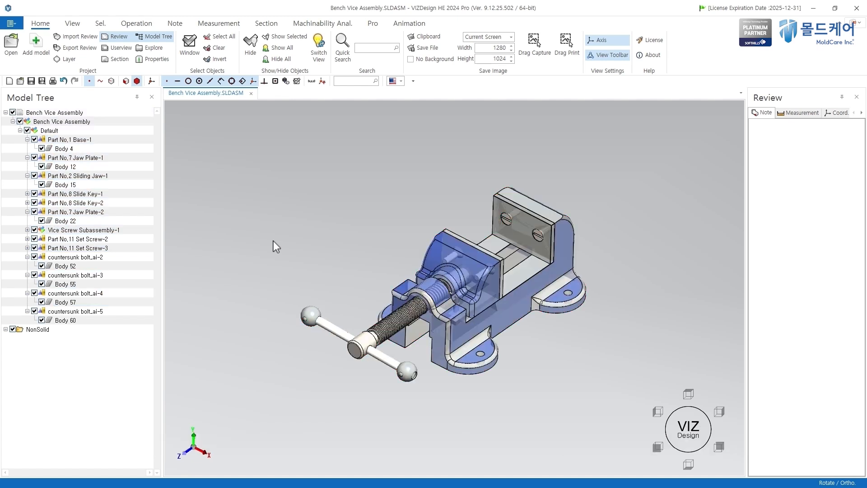
Step: Select all objects in the assembly and clear the selection
{"action": "left_click", "coordinate": [225, 42]}
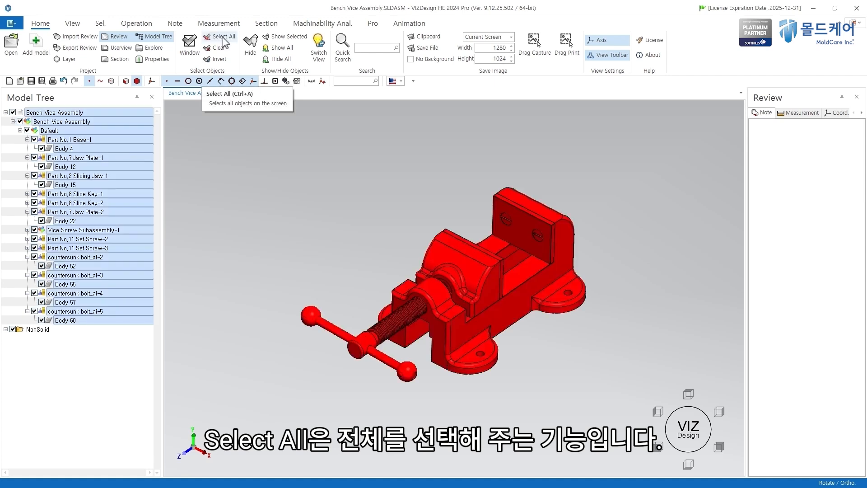
{"action": "left_click", "coordinate": [219, 48]}
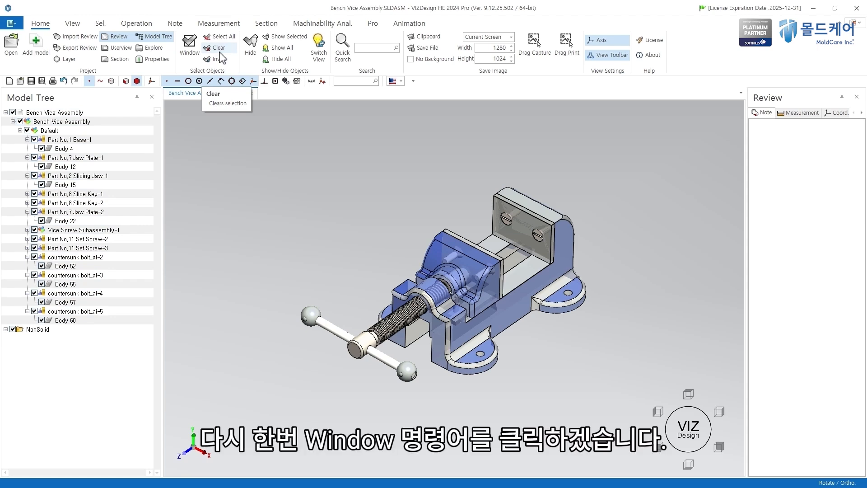
Step: Window-select the handle and screw parts from left to right, invert the selection to the other parts, and deselect everything
{"action": "left_click", "coordinate": [194, 51]}
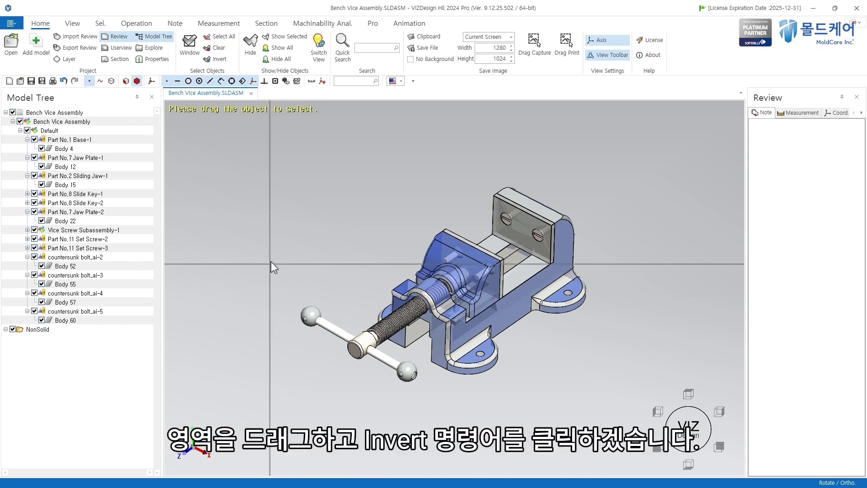
{"action": "left_click_drag", "start_coordinate": [277, 258], "coordinate": [475, 406]}
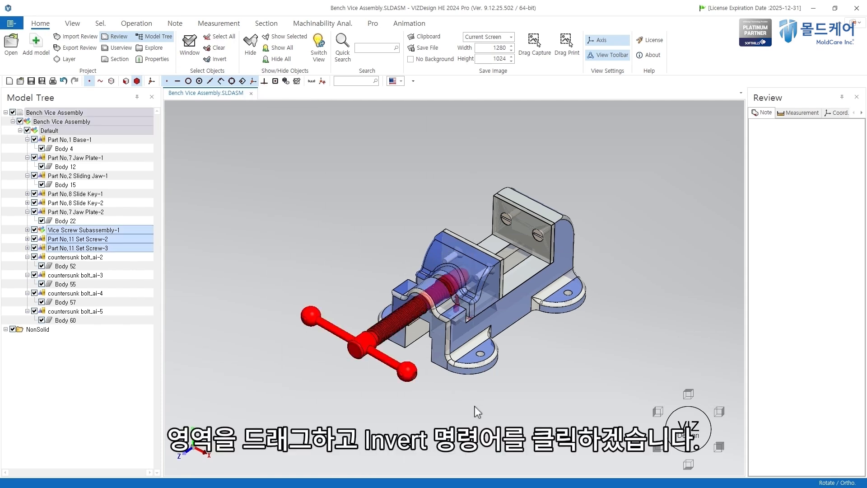
{"action": "left_click", "coordinate": [219, 59]}
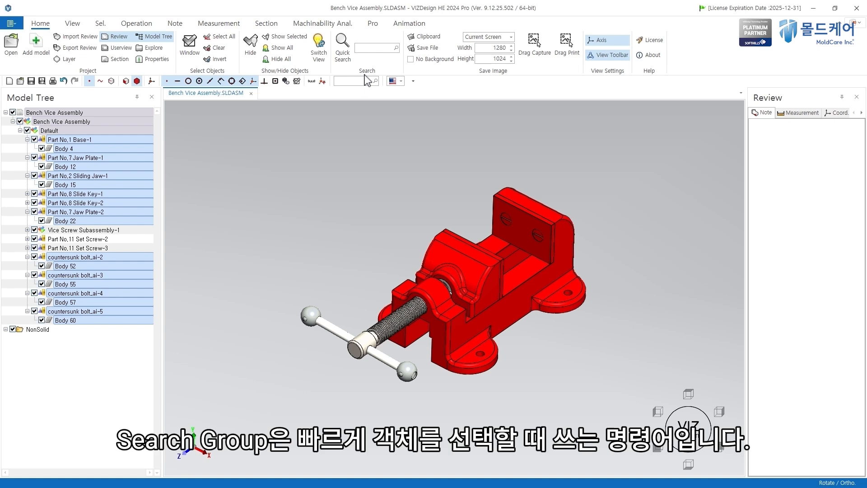
{"action": "left_click", "coordinate": [369, 149]}
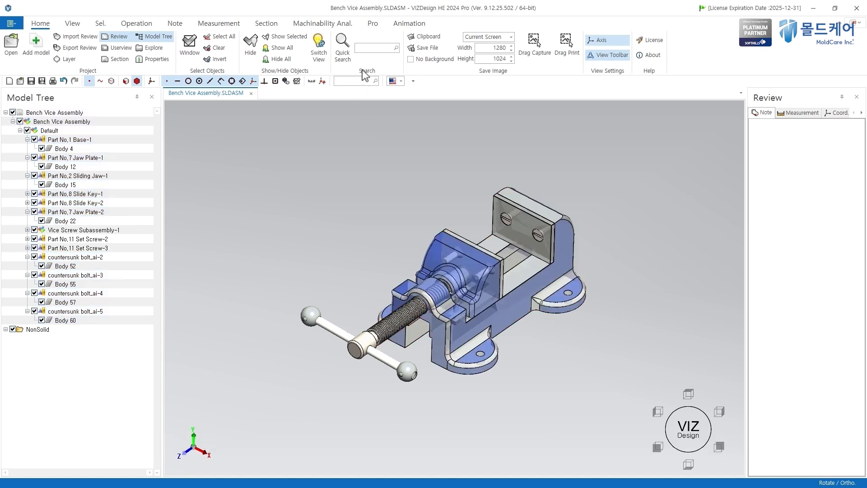
Step: Run a quick search for "bolt" and move the search window aside so the found part is uncovered
{"action": "left_click", "coordinate": [368, 48]}
{"action": "type", "text": "bolt"}
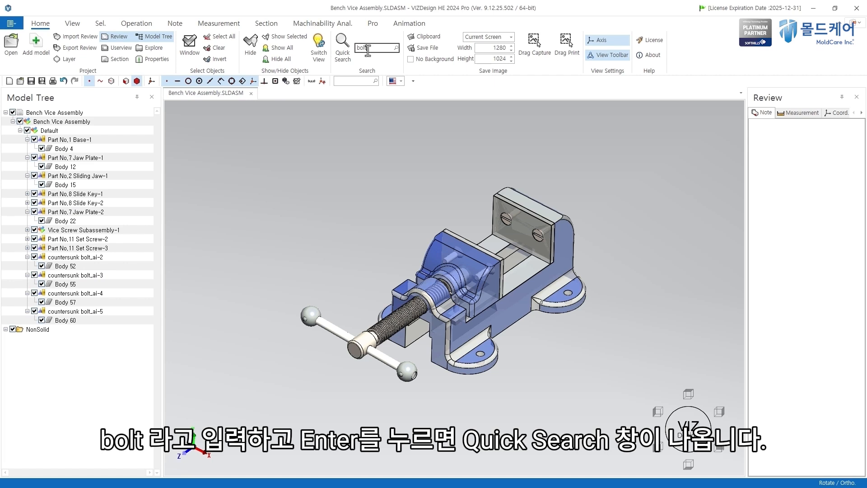
{"action": "key", "text": "Return"}
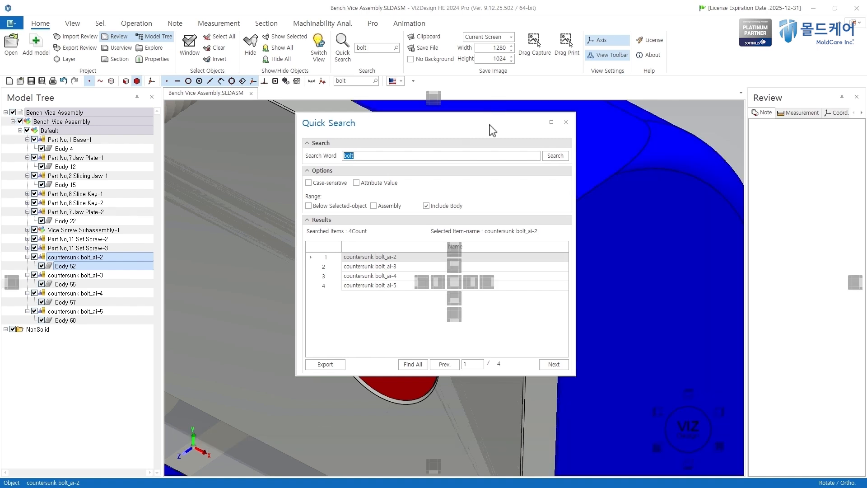
{"action": "left_click_drag", "start_coordinate": [479, 131], "coordinate": [693, 130]}
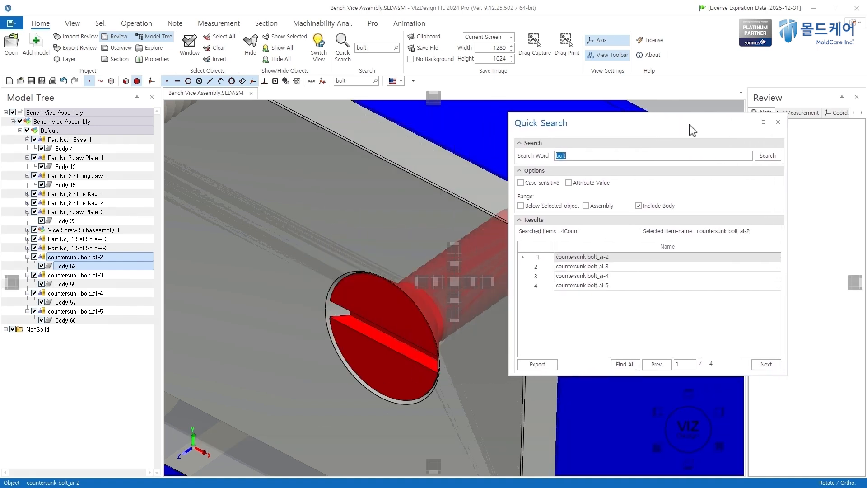
Step: Step through the bolt search results to the last one, find all of them together, and close the search window
{"action": "left_click", "coordinate": [768, 365]}
{"action": "left_click", "coordinate": [768, 364]}
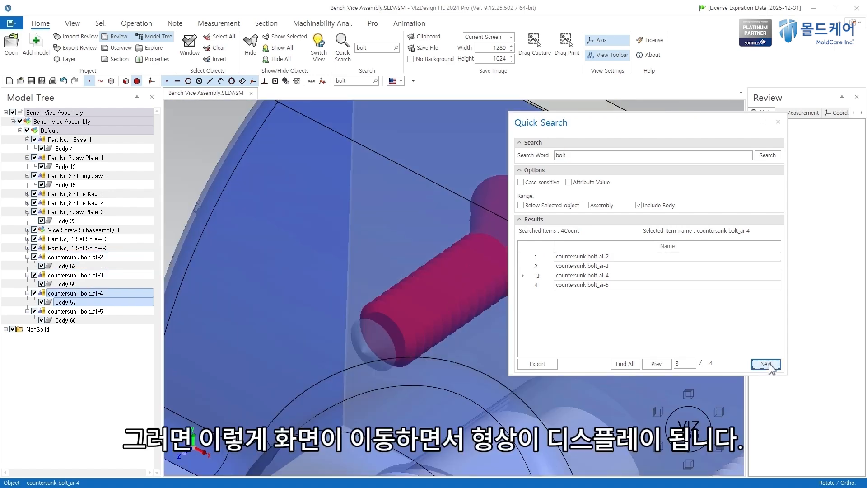
{"action": "left_click", "coordinate": [768, 364]}
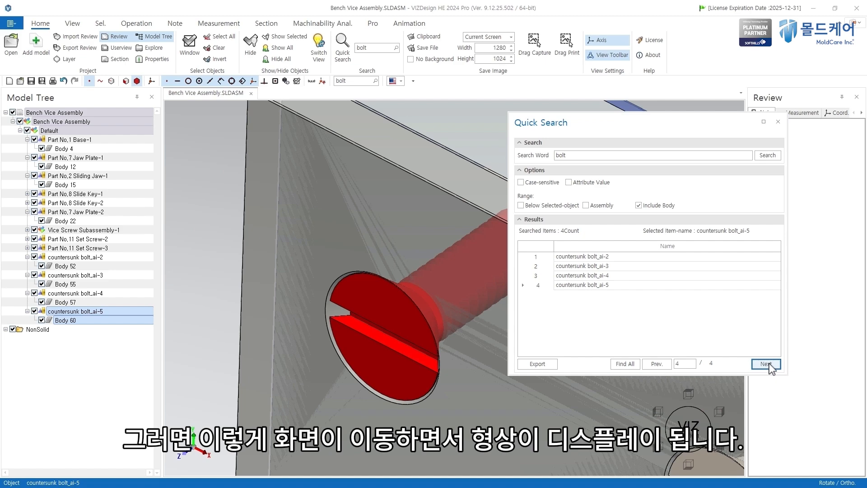
{"action": "left_click", "coordinate": [622, 365]}
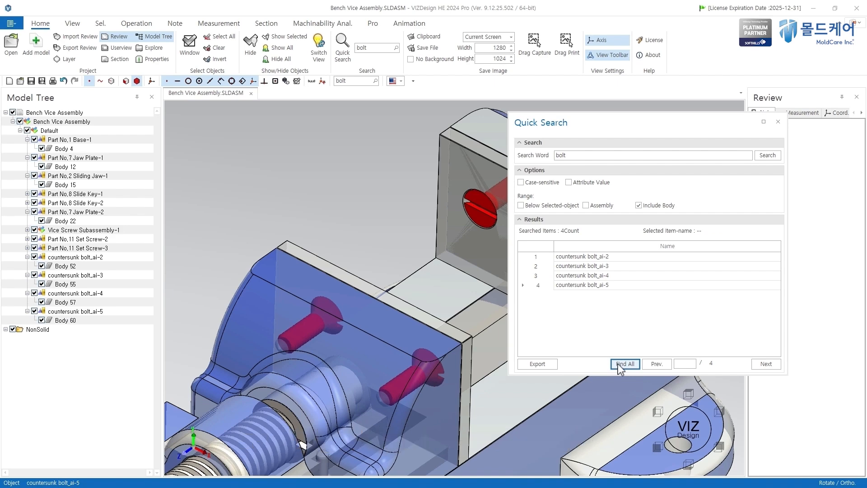
{"action": "left_click", "coordinate": [778, 122]}
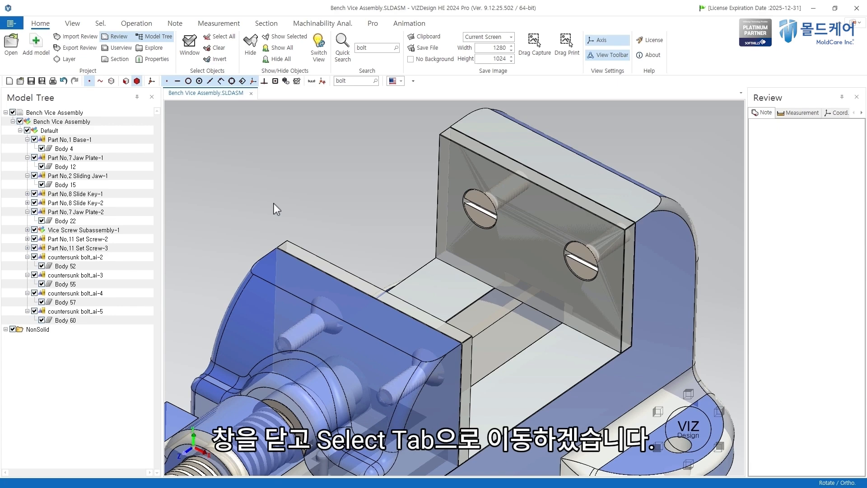
Step: With Solid snap mode active, pick the fixed jaw plate, the base and the sliding jaw one by one, and clear the selection
{"action": "left_click", "coordinate": [101, 25]}
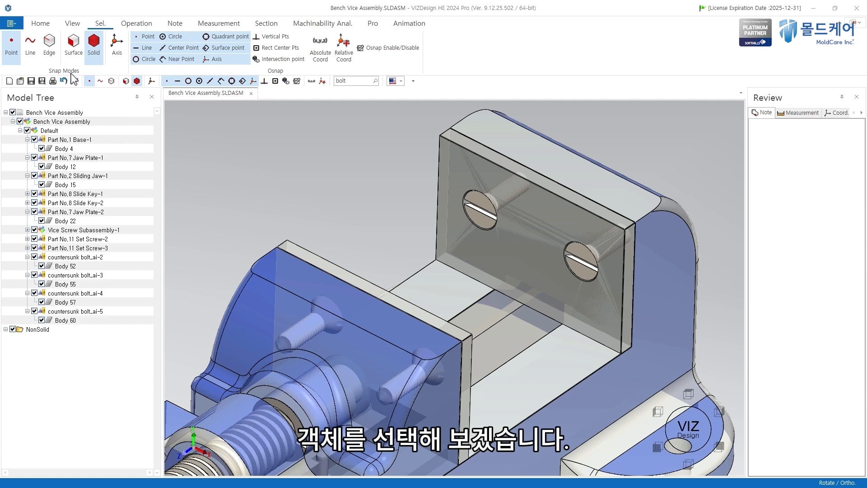
{"action": "left_click", "coordinate": [486, 169]}
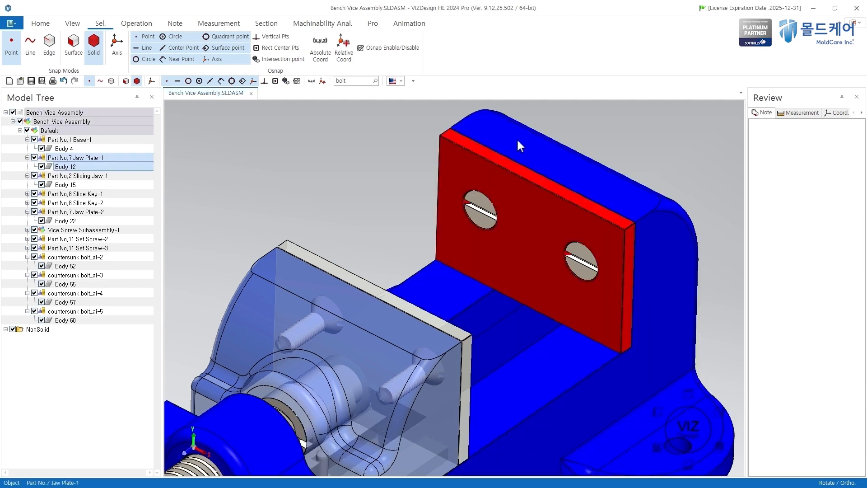
{"action": "left_click", "coordinate": [518, 141]}
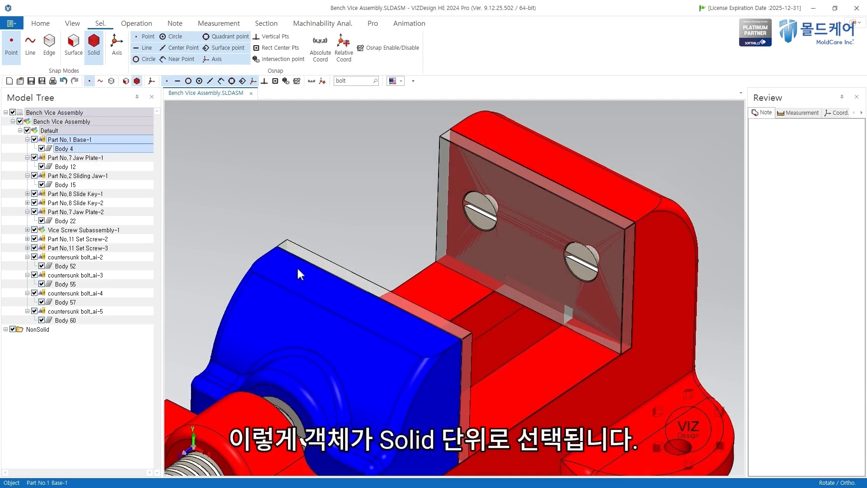
{"action": "left_click", "coordinate": [294, 272]}
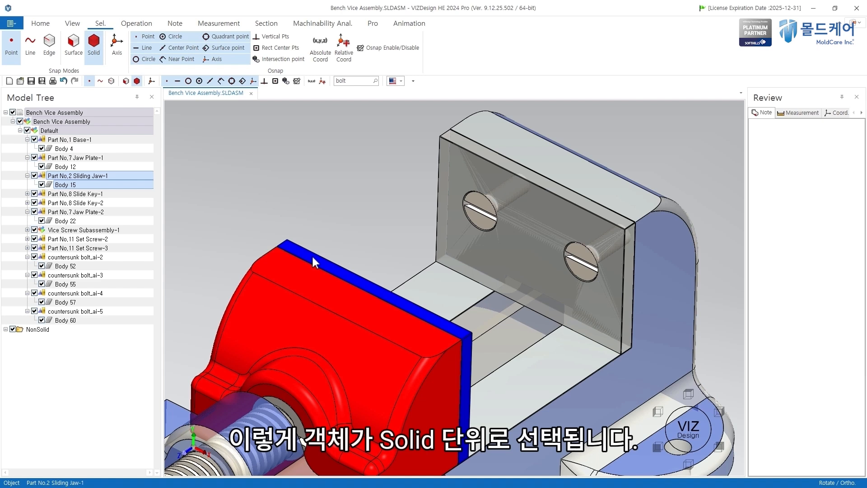
{"action": "left_click", "coordinate": [326, 216]}
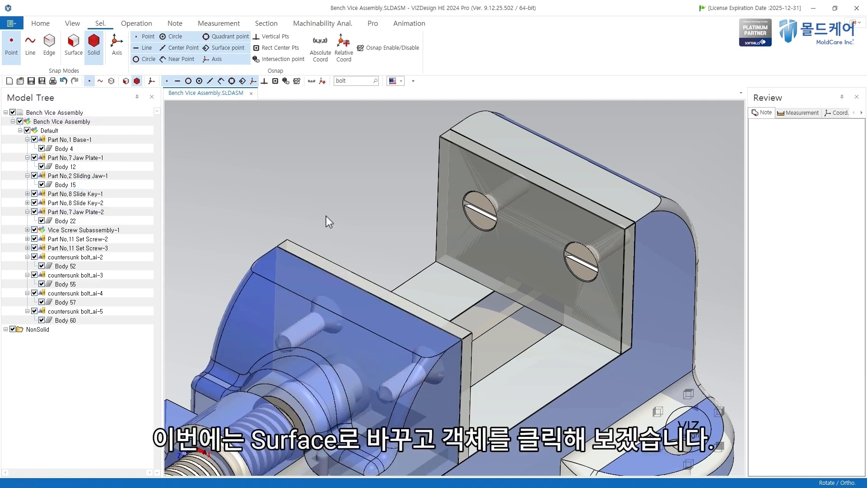
Step: Switch the snap mode to Surface, pick individual faces of the fixed jaw plate and the base's top face, and clear the selection
{"action": "left_click", "coordinate": [76, 50]}
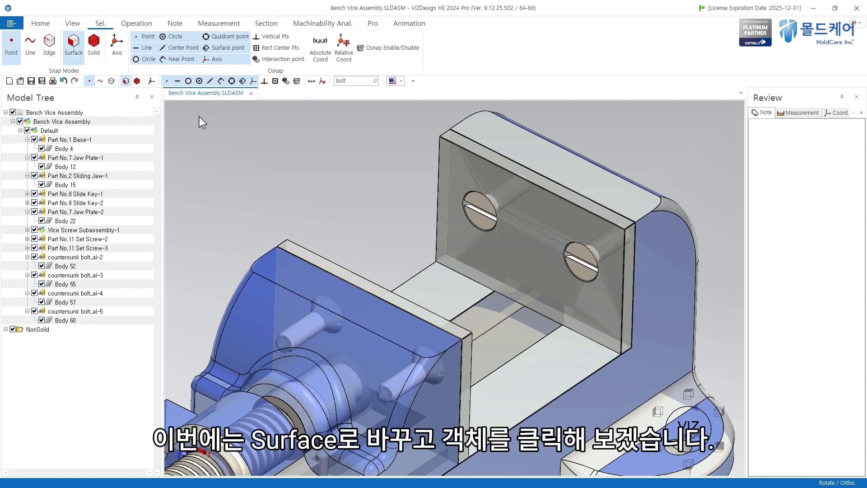
{"action": "left_click", "coordinate": [454, 170]}
{"action": "left_click", "coordinate": [467, 145]}
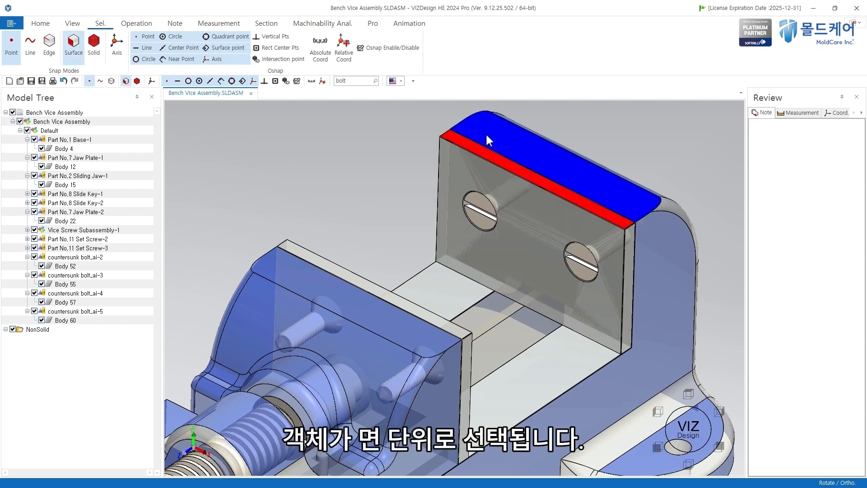
{"action": "left_click", "coordinate": [486, 135]}
{"action": "left_click", "coordinate": [468, 161]}
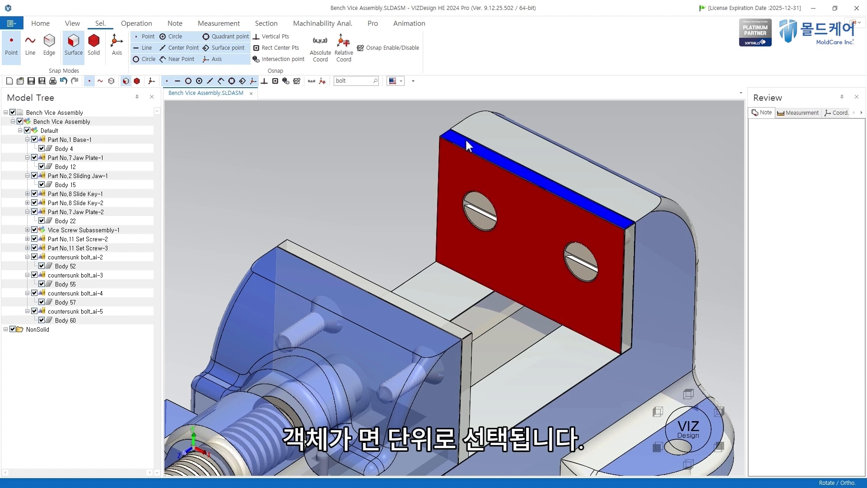
{"action": "left_click", "coordinate": [465, 137]}
{"action": "left_click", "coordinate": [406, 159]}
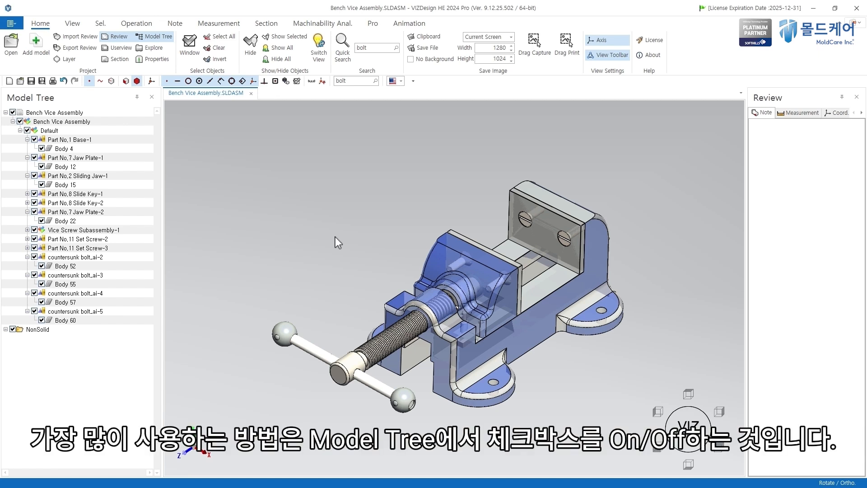
Step: Hide Part No.2 Sliding Jaw-1, Part No.8 Slide Key-1 and Part No.8 Slide Key-2 in the model tree, and show them again
{"action": "left_click", "coordinate": [34, 176]}
{"action": "left_click", "coordinate": [34, 194]}
{"action": "left_click", "coordinate": [35, 203]}
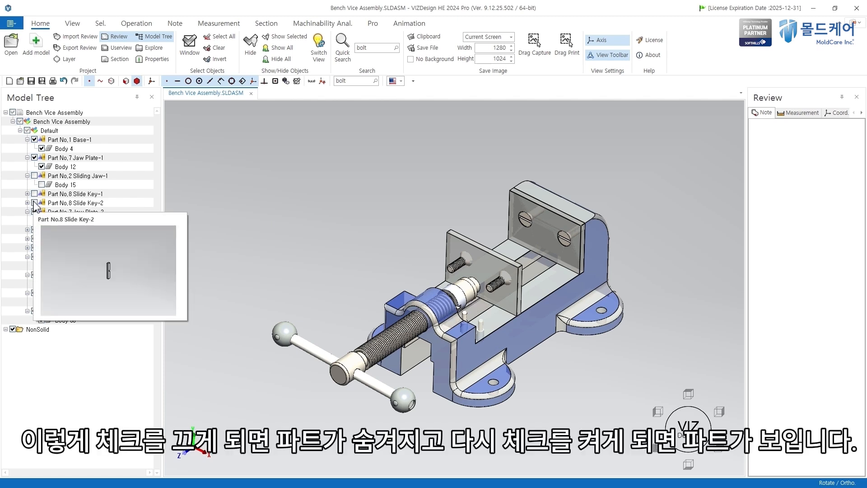
{"action": "left_click", "coordinate": [35, 203]}
{"action": "left_click", "coordinate": [34, 193]}
{"action": "left_click", "coordinate": [34, 176]}
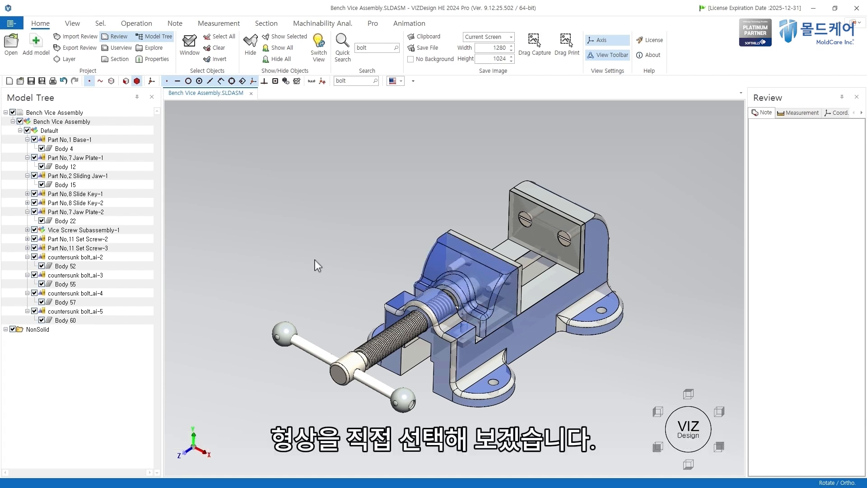
Step: Select the sliding jaw in the model and hide it, and bring it back with Show All
{"action": "left_click", "coordinate": [446, 250]}
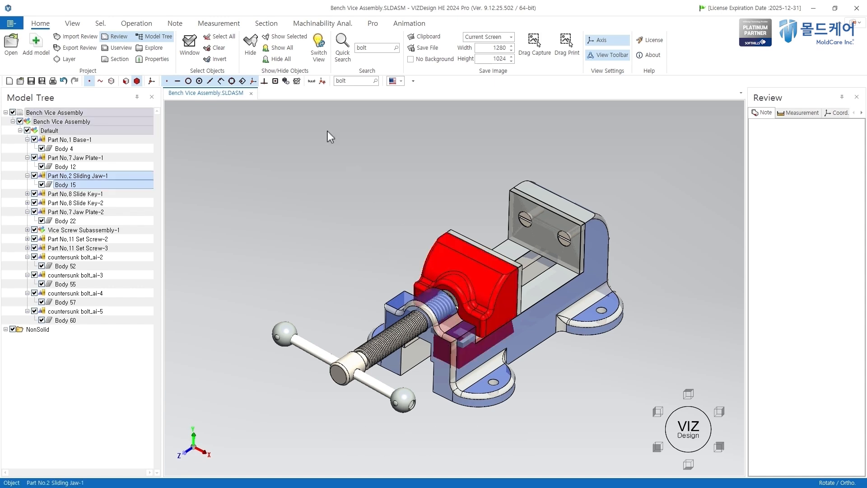
{"action": "left_click", "coordinate": [252, 54]}
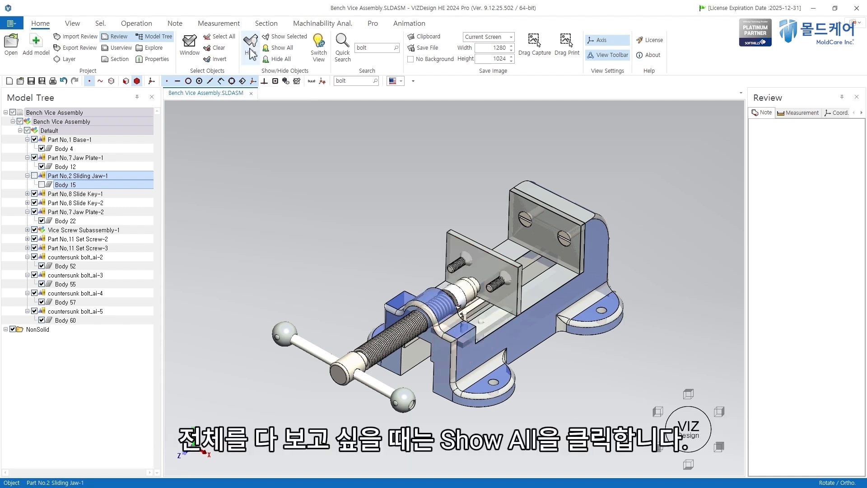
{"action": "left_click", "coordinate": [277, 48]}
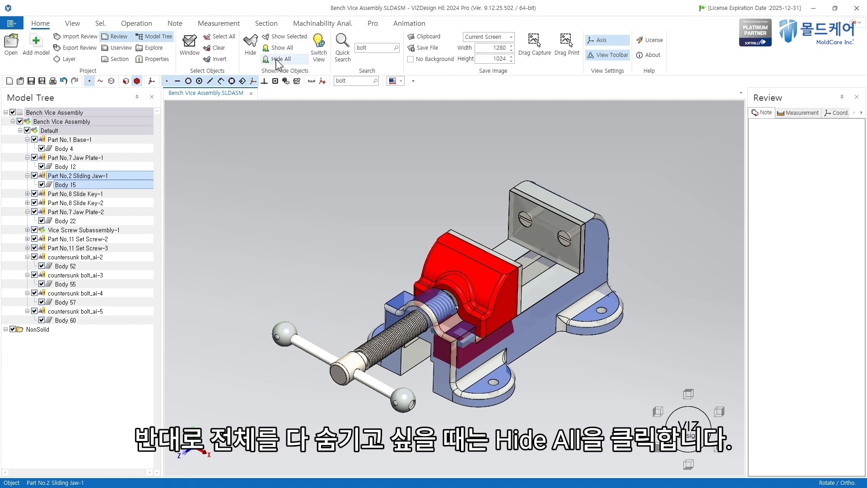
Step: Hide all objects in the assembly, show them all again, and deselect the sliding jaw
{"action": "left_click", "coordinate": [277, 59]}
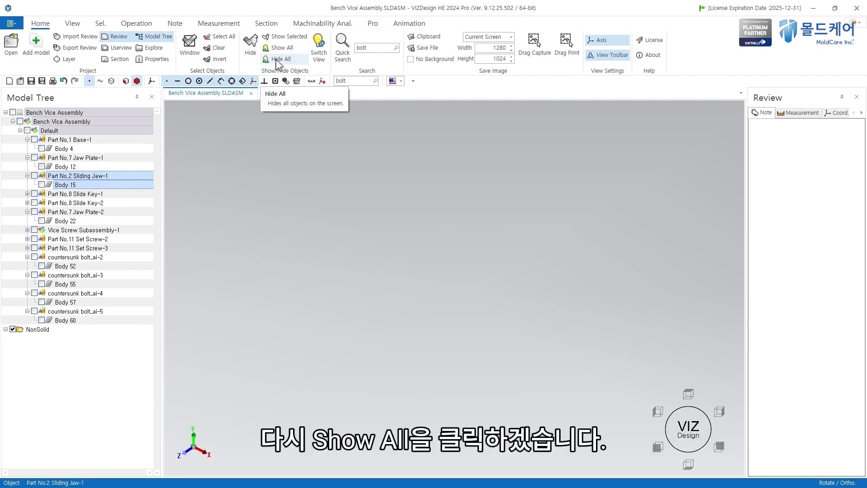
{"action": "left_click", "coordinate": [276, 48]}
{"action": "left_click", "coordinate": [369, 270]}
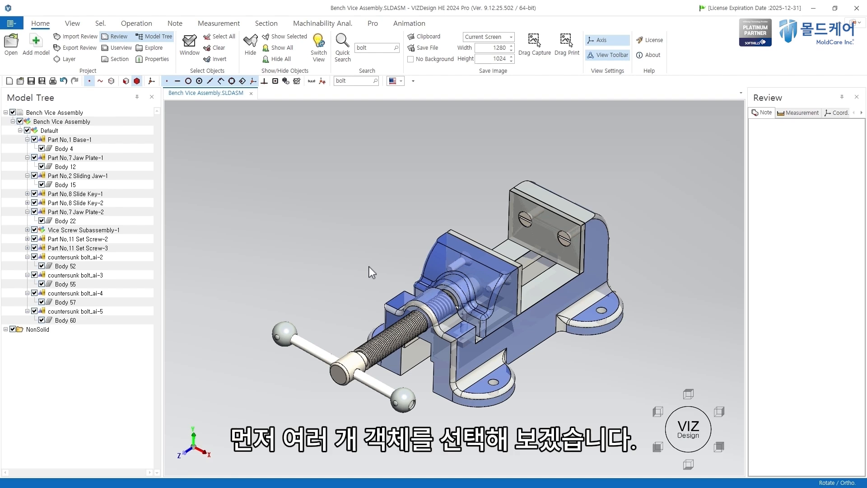
Step: Show only the vice screw, handle rod and both knobs, and swap the visible and hidden parts with Switch View and back
{"action": "left_click", "coordinate": [283, 334], "text": "ctrl"}
{"action": "left_click", "coordinate": [312, 356], "text": "ctrl"}
{"action": "left_click", "coordinate": [346, 368], "text": "ctrl"}
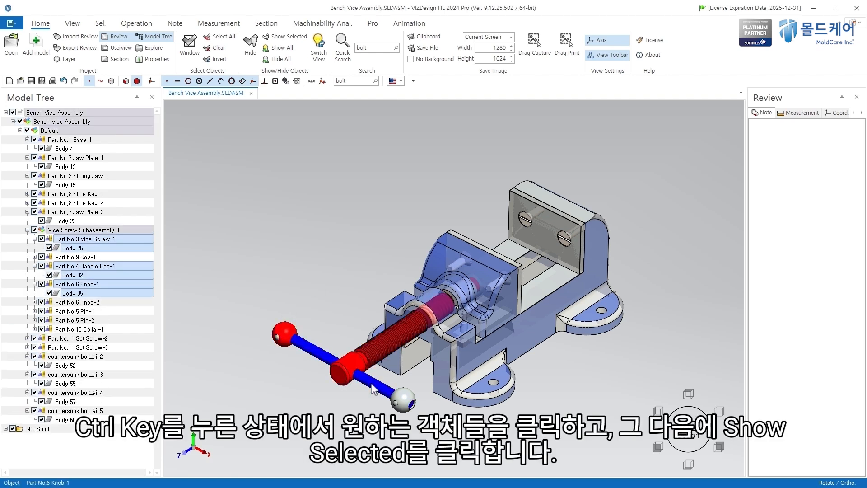
{"action": "left_click", "coordinate": [403, 405], "text": "ctrl"}
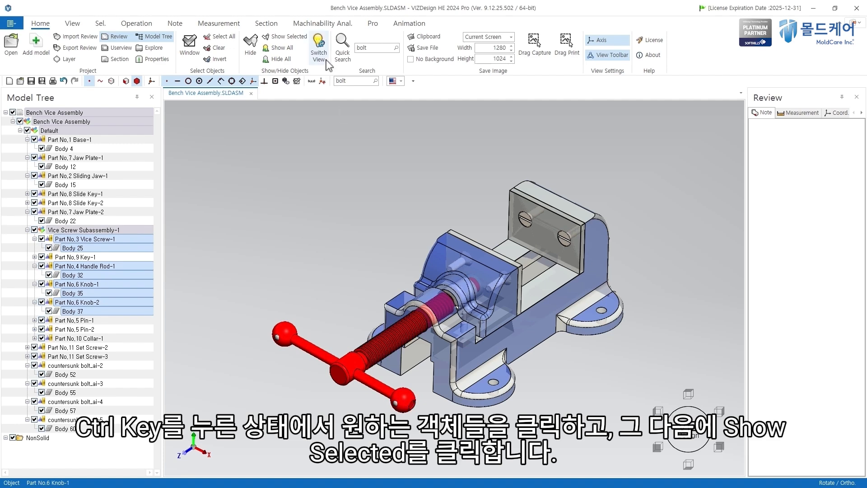
{"action": "left_click", "coordinate": [288, 40]}
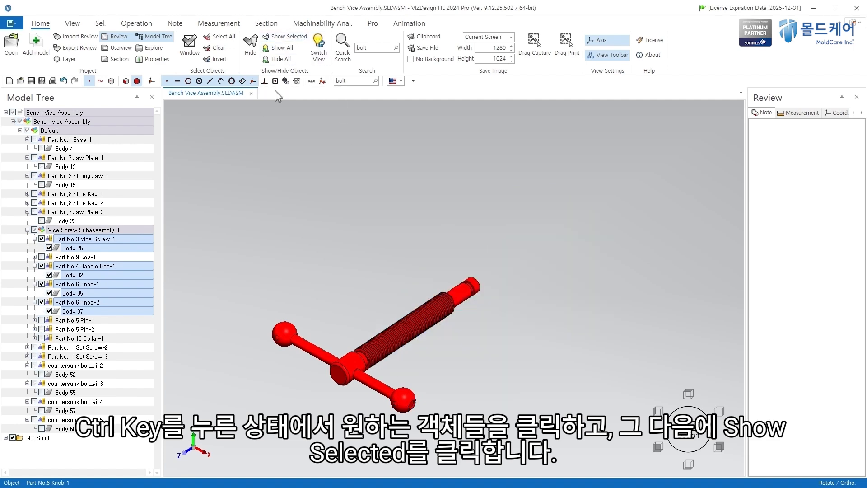
{"action": "left_click", "coordinate": [285, 220]}
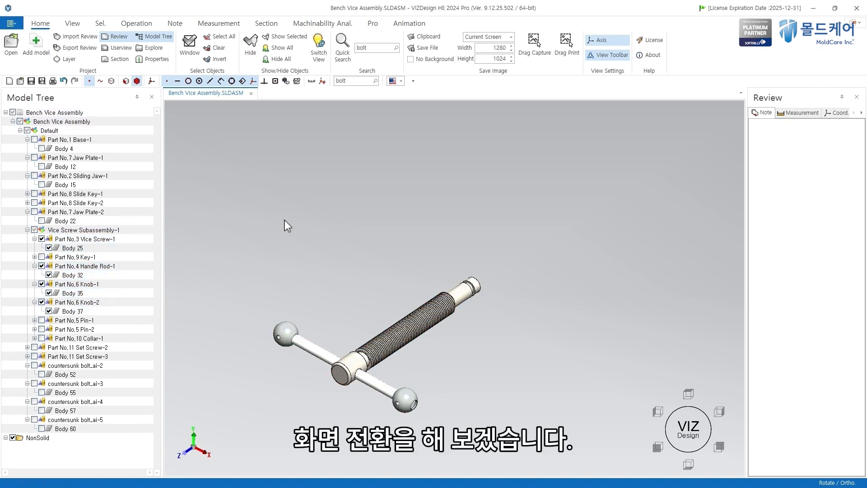
{"action": "left_click", "coordinate": [319, 53]}
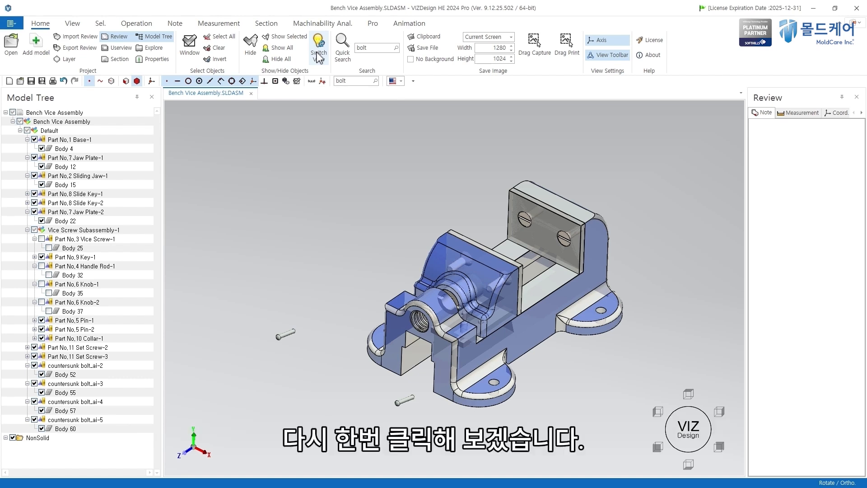
{"action": "left_click", "coordinate": [319, 54]}
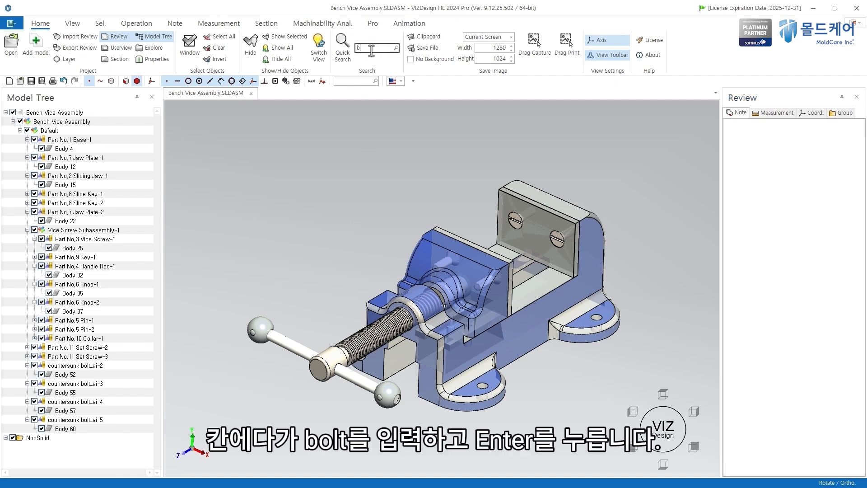
Step: Quick-search the model for "bolt" and select all four countersunk bolts in the results
{"action": "type", "text": "olt"}
{"action": "key", "text": "Return"}
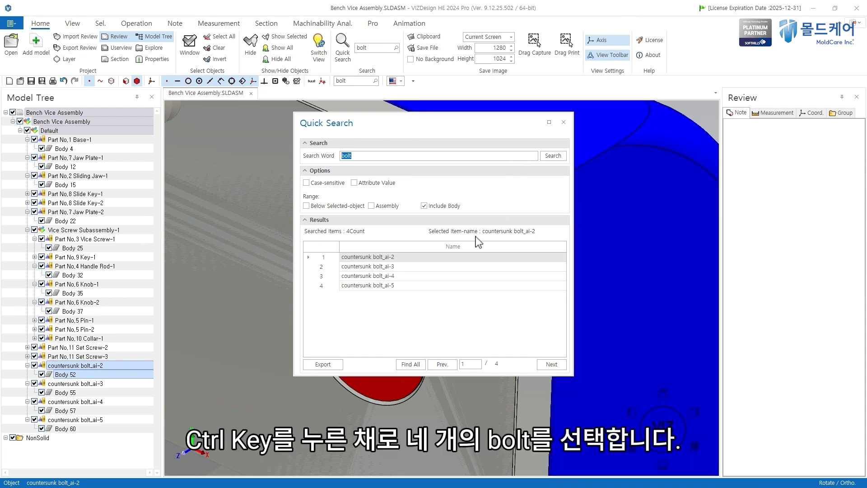
{"action": "left_click", "coordinate": [370, 267], "text": "ctrl"}
{"action": "left_click", "coordinate": [370, 276], "text": "ctrl"}
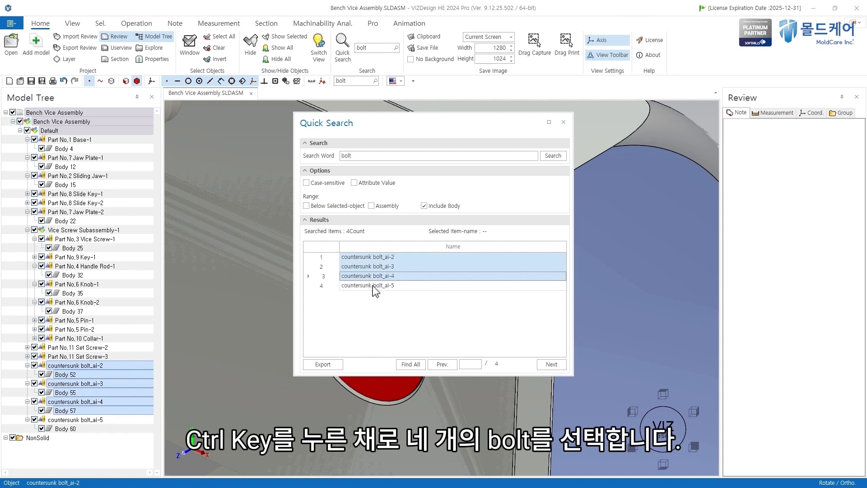
{"action": "left_click", "coordinate": [373, 285], "text": "ctrl"}
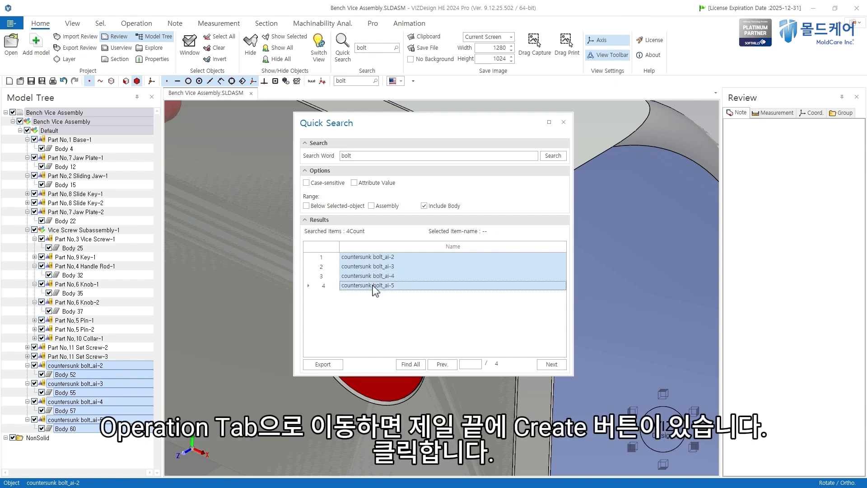
Step: Create a group named Group 001 from the four selected countersunk bolts and close Quick Search
{"action": "left_click", "coordinate": [137, 24]}
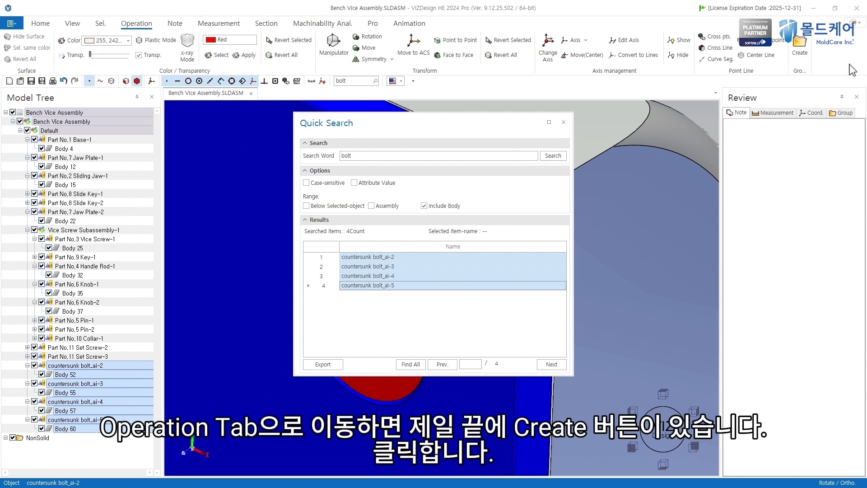
{"action": "left_click", "coordinate": [802, 43]}
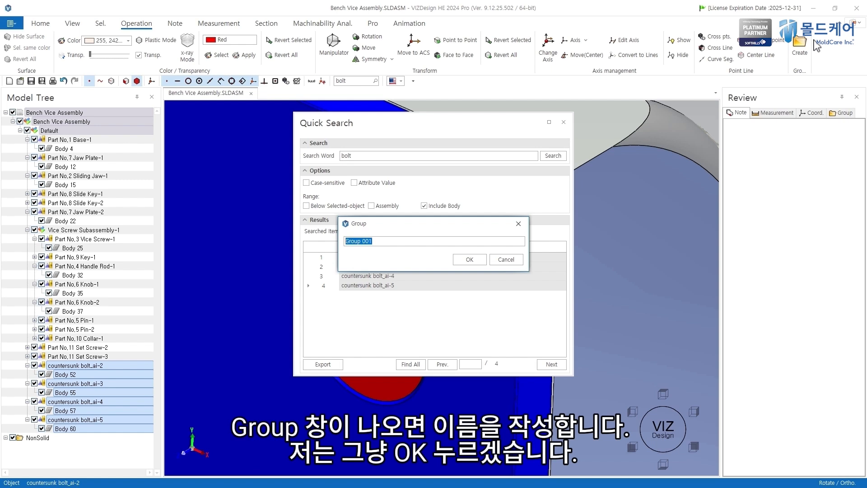
{"action": "left_click", "coordinate": [474, 261]}
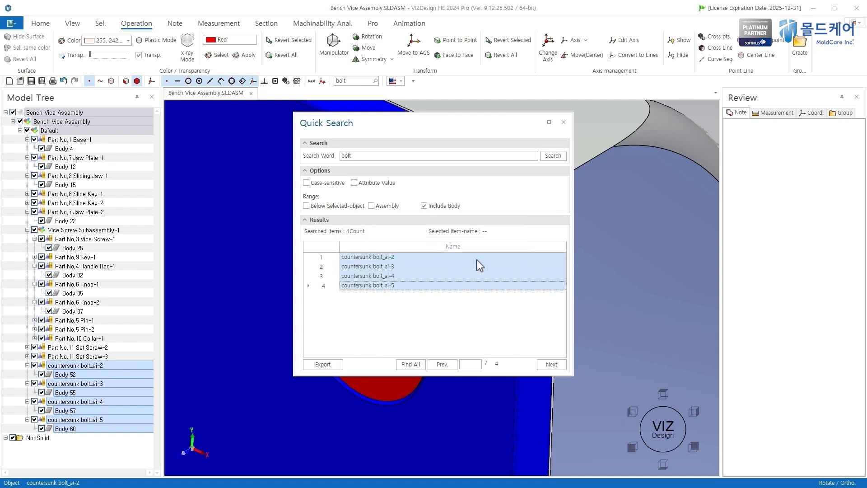
{"action": "left_click", "coordinate": [564, 123]}
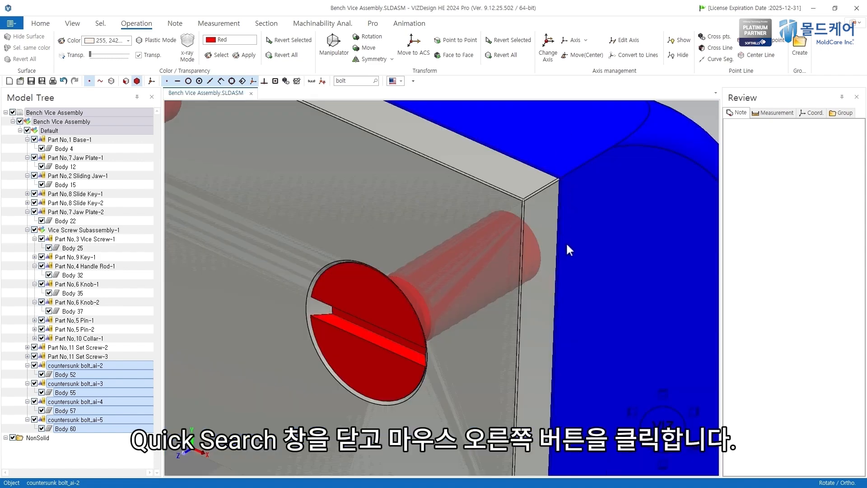
Step: Select the four bolts through Group 001, change their color to Black, and clear the selection
{"action": "right_click", "coordinate": [567, 245]}
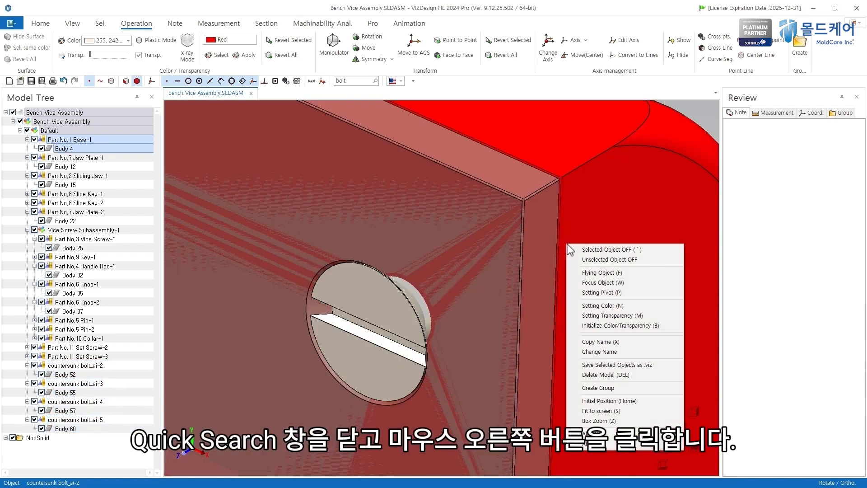
{"action": "left_click", "coordinate": [591, 412]}
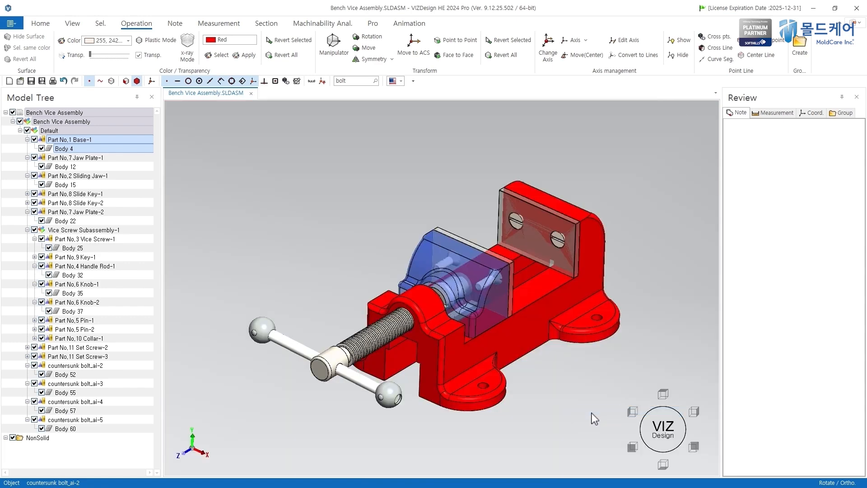
{"action": "left_click", "coordinate": [569, 404]}
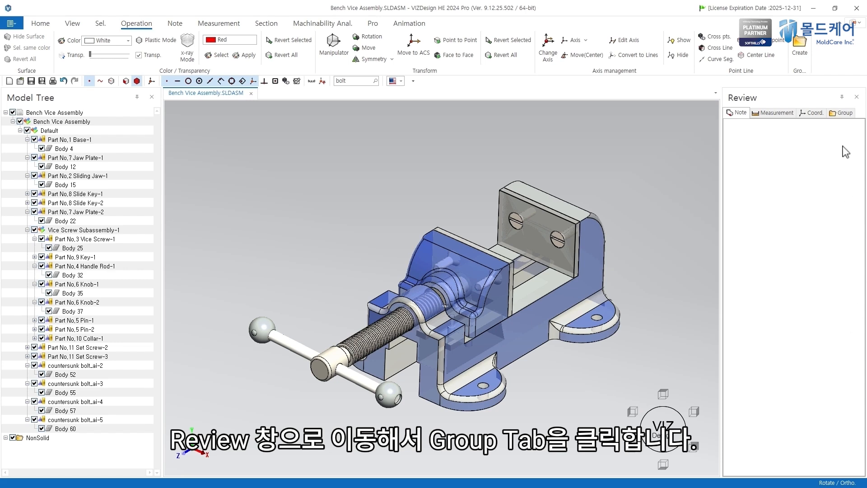
{"action": "left_click", "coordinate": [845, 113]}
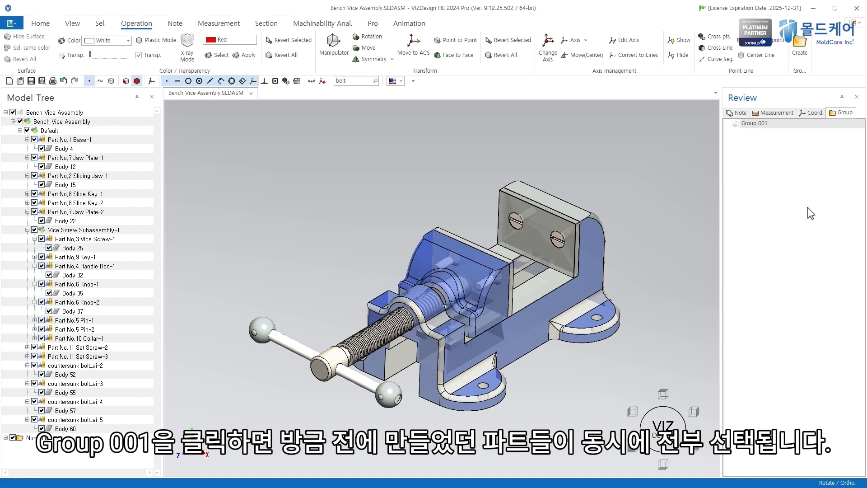
{"action": "left_click", "coordinate": [757, 126]}
{"action": "mouse_move", "coordinate": [761, 133]}
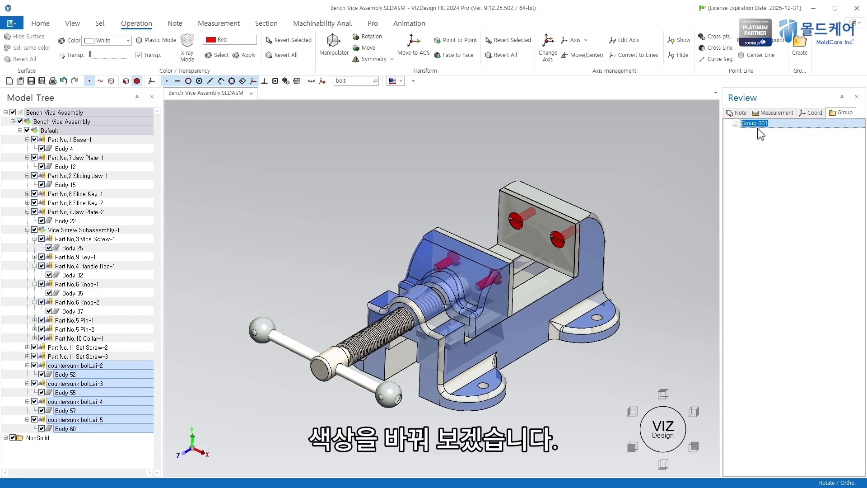
{"action": "left_click", "coordinate": [122, 39]}
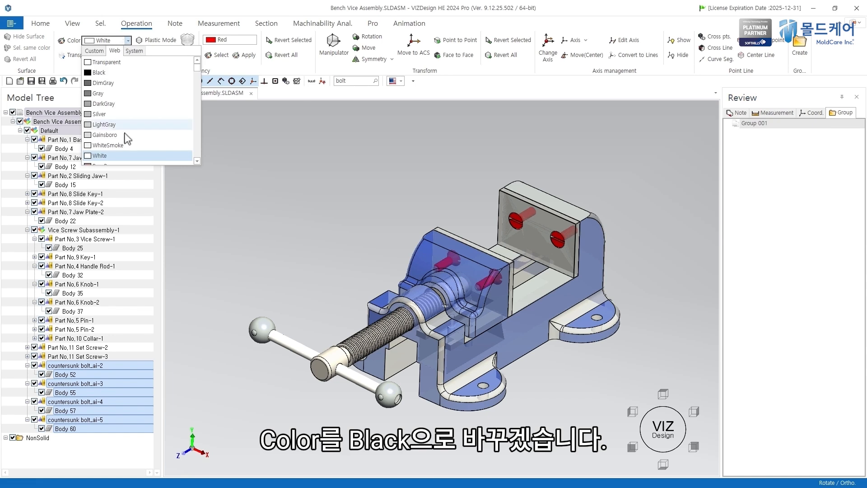
{"action": "left_click", "coordinate": [101, 72]}
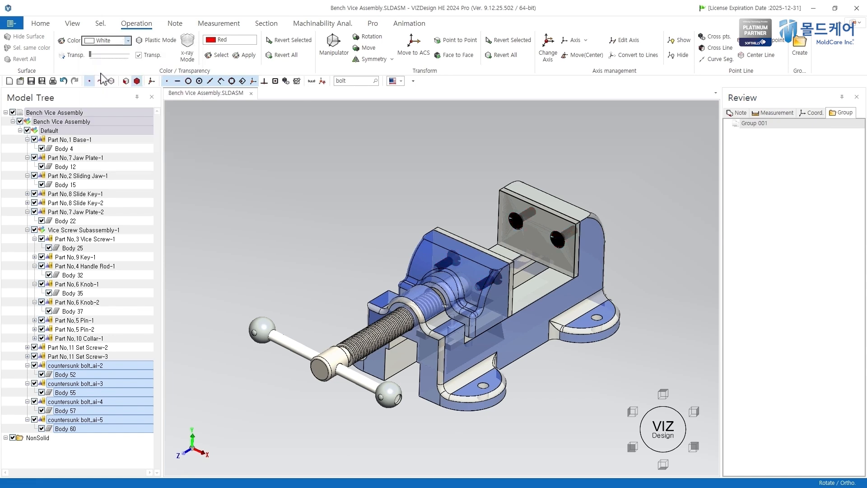
{"action": "left_click", "coordinate": [313, 240]}
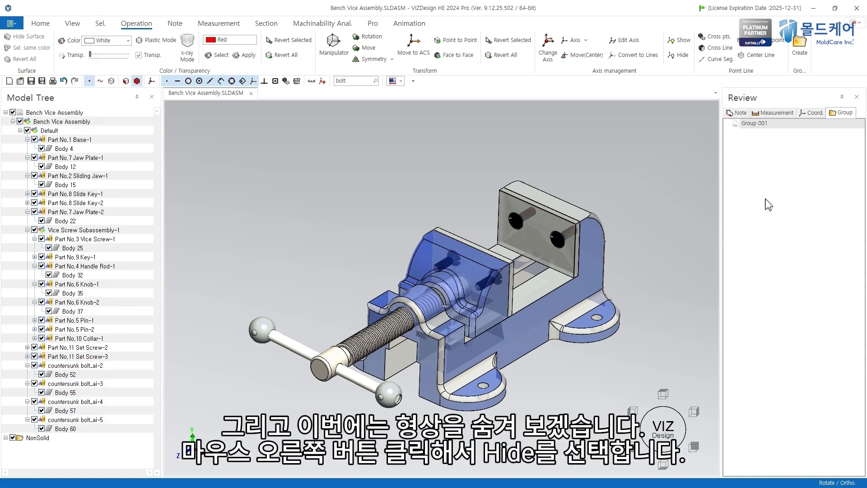
Step: Hide the bolts of Group 001 and show them again
{"action": "right_click", "coordinate": [755, 125]}
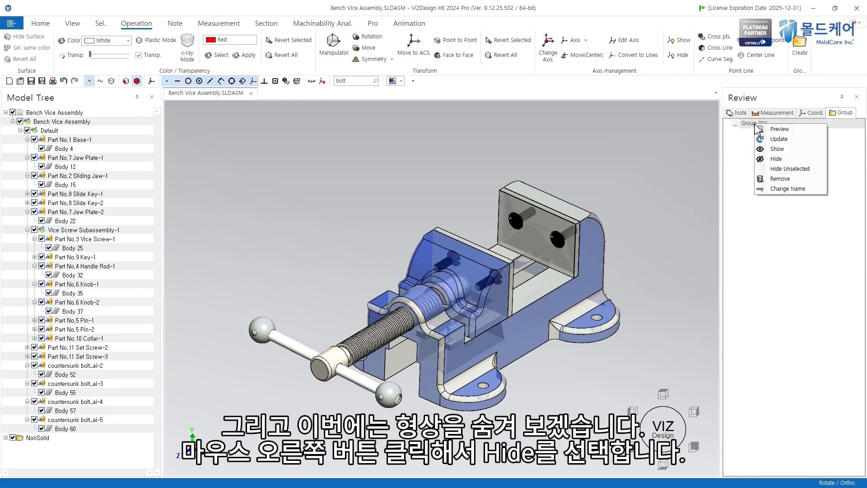
{"action": "left_click", "coordinate": [776, 162]}
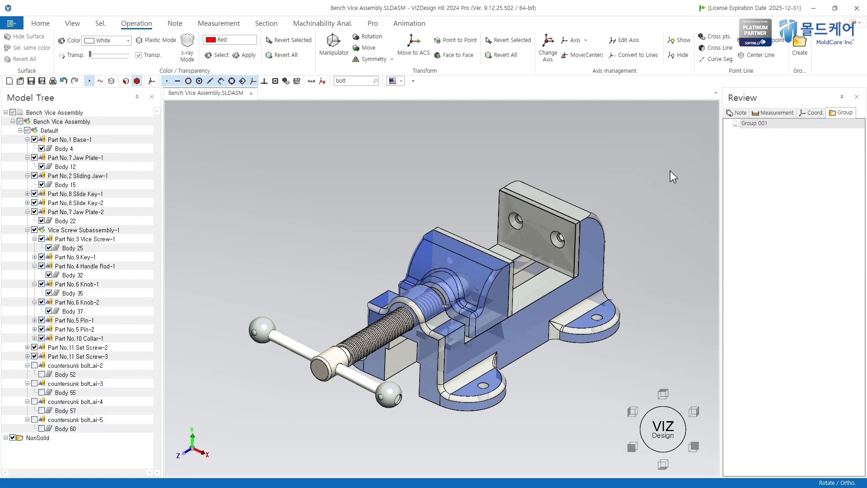
{"action": "right_click", "coordinate": [750, 127]}
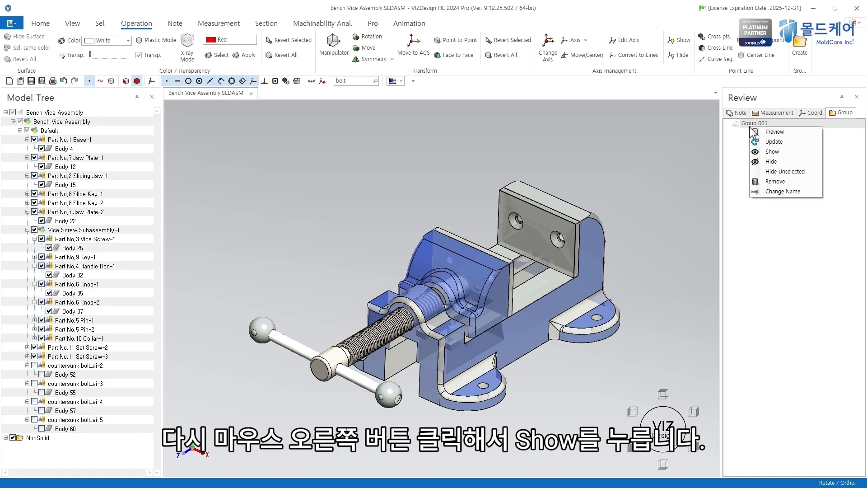
{"action": "left_click", "coordinate": [771, 152]}
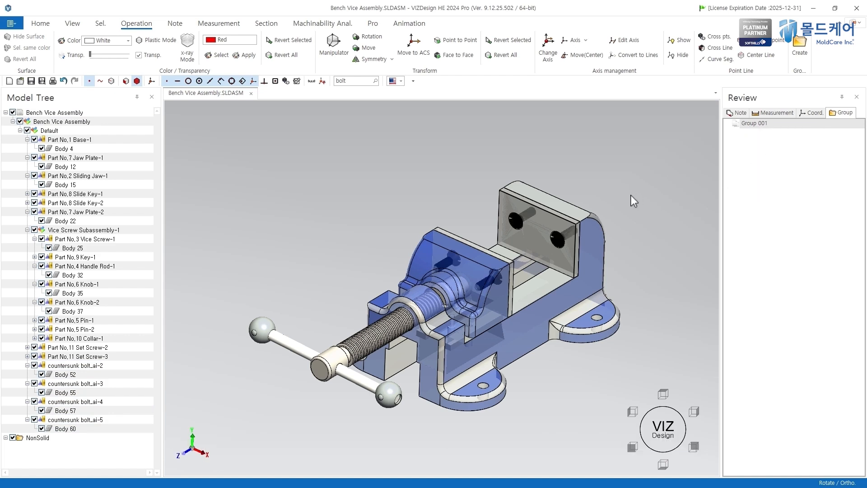
Step: Move Part No.7 Jaw Plate-1 off the fixed jaw along Z and X with the Manipulator, rotate it about Y, and deselect it
{"action": "middle_click_drag", "start_coordinate": [631, 195], "coordinate": [632, 199]}
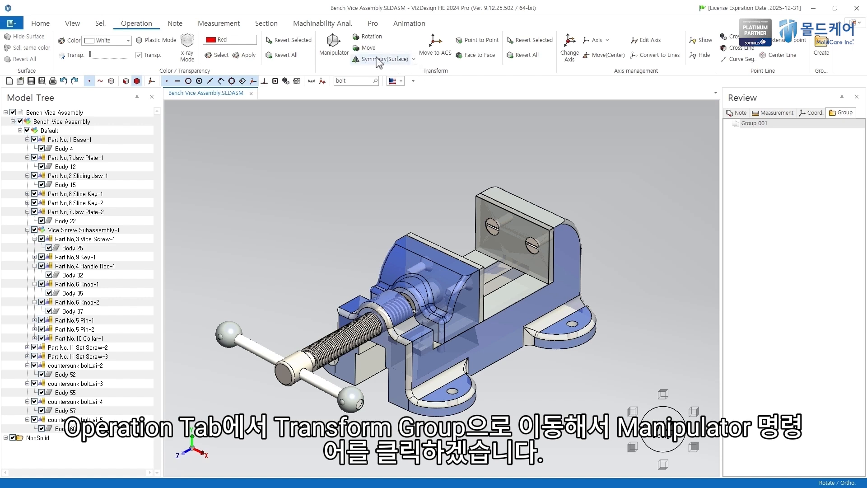
{"action": "left_click", "coordinate": [338, 44]}
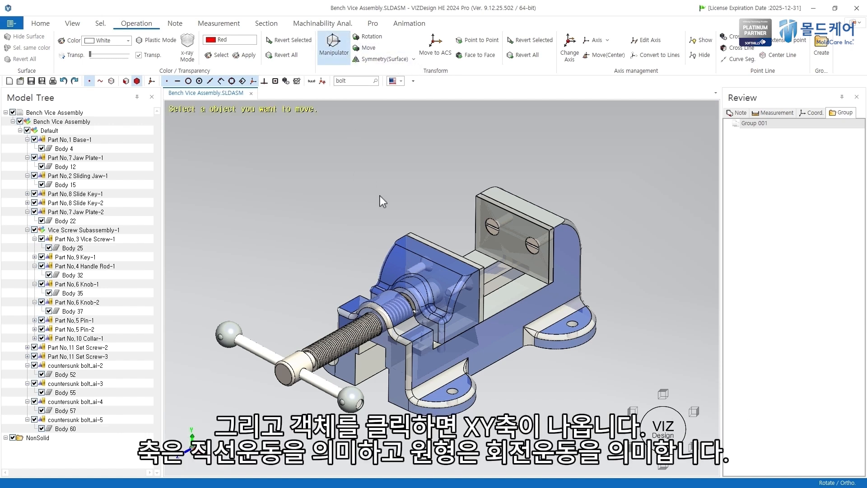
{"action": "left_click", "coordinate": [509, 229]}
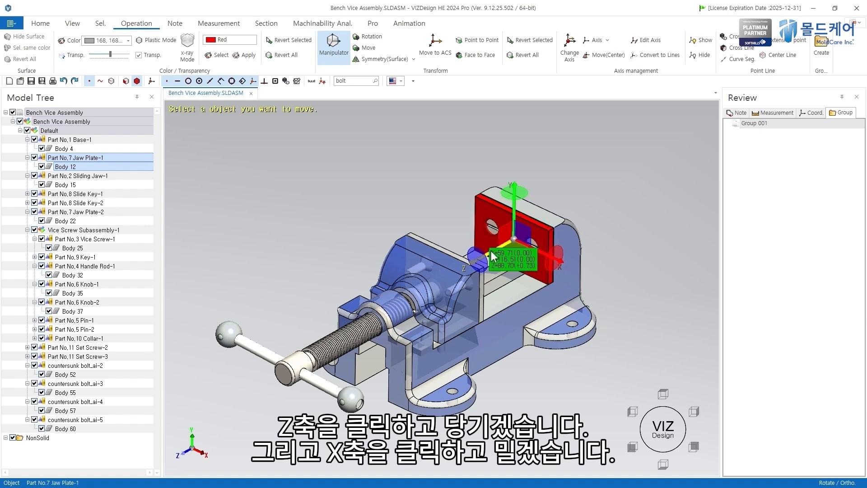
{"action": "left_click_drag", "start_coordinate": [495, 255], "coordinate": [417, 205]}
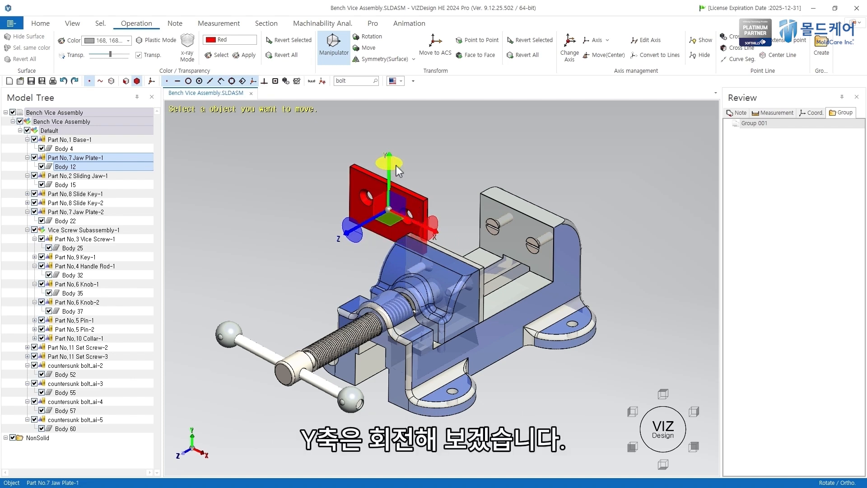
{"action": "left_click_drag", "start_coordinate": [397, 162], "coordinate": [375, 150]}
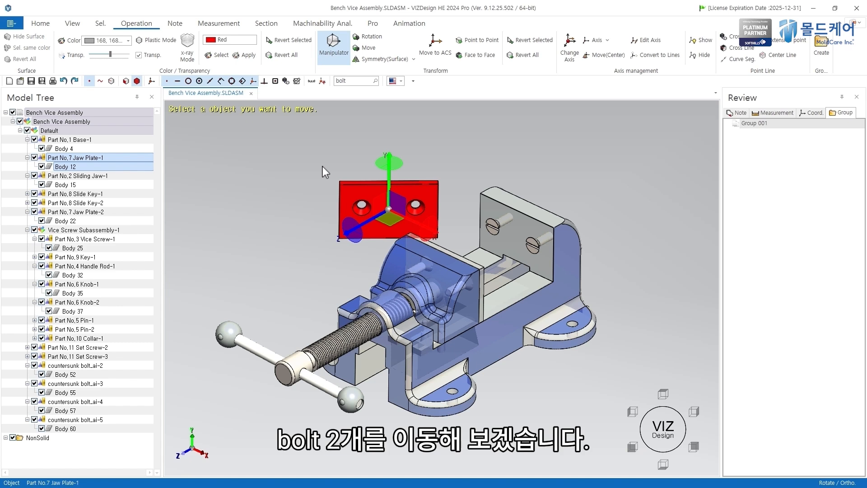
{"action": "left_click", "coordinate": [323, 166]}
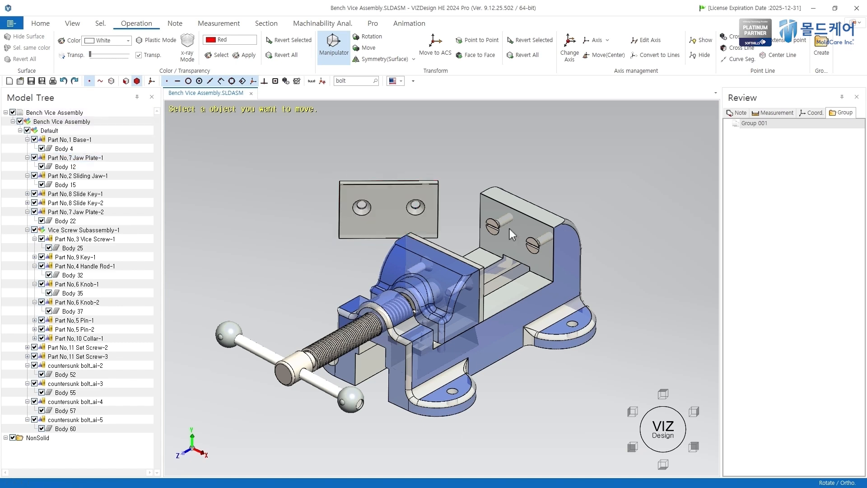
Step: Select the fixed jaw's two countersunk bolts, pull them out along Z and raise them along Y, and deselect them
{"action": "left_click", "coordinate": [492, 236], "text": "ctrl"}
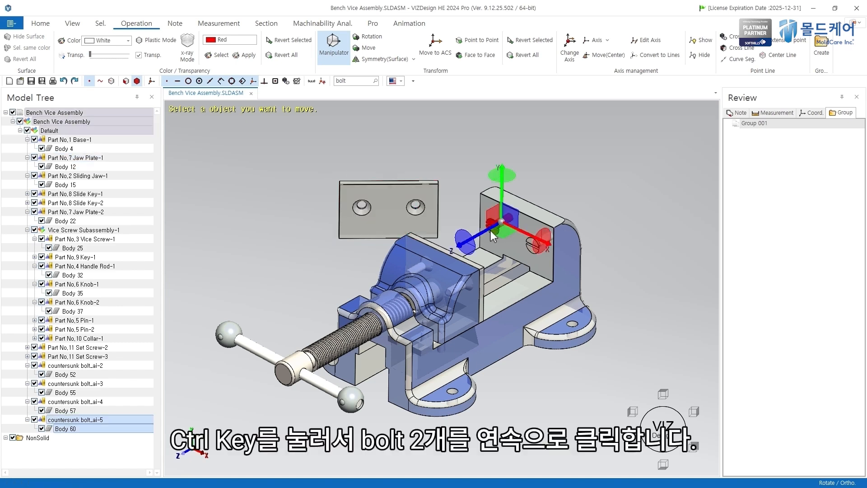
{"action": "left_click", "coordinate": [530, 250], "text": "ctrl"}
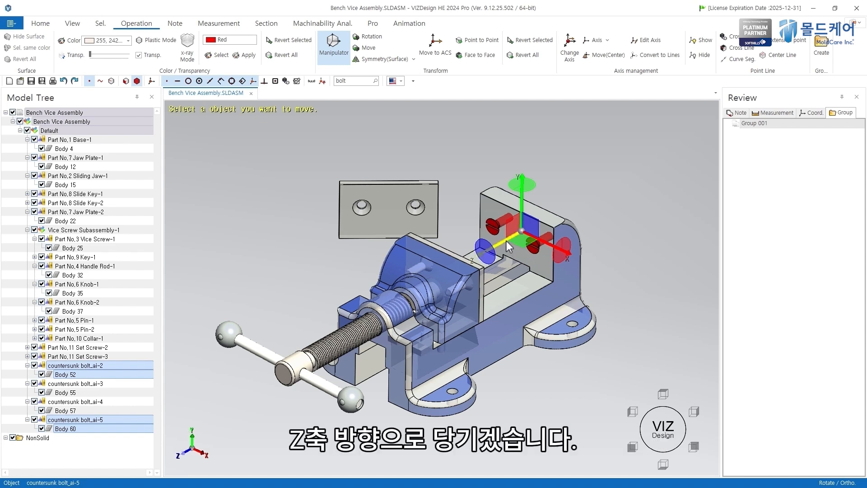
{"action": "left_click_drag", "start_coordinate": [506, 240], "coordinate": [473, 275]}
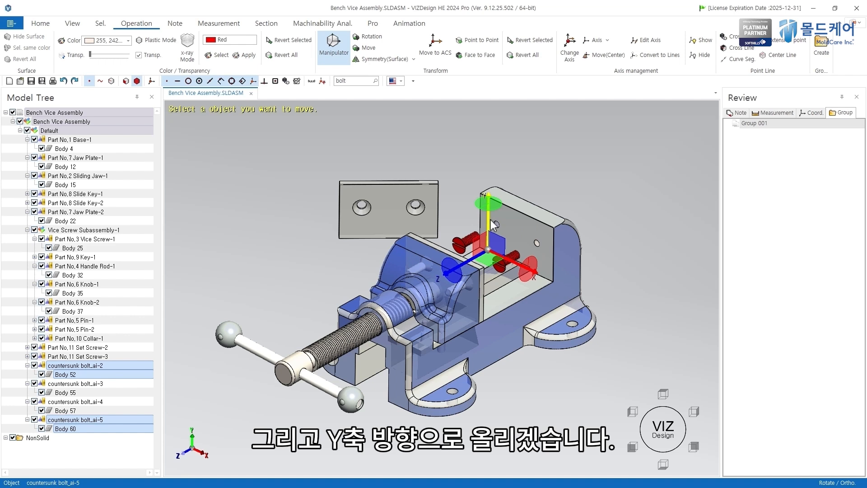
{"action": "left_click_drag", "start_coordinate": [494, 224], "coordinate": [490, 152]}
{"action": "left_click", "coordinate": [562, 176]}
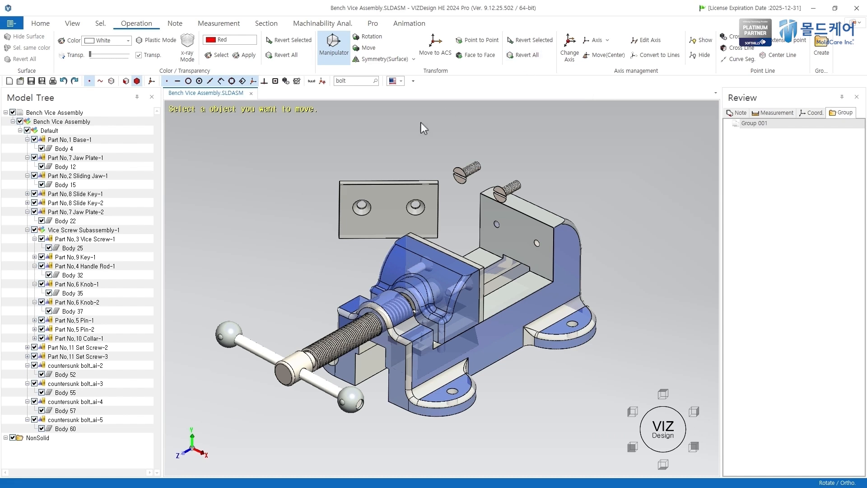
Step: Return Part No.7 Jaw Plate-1 to its original position with Revert Selected, and restore the remaining moved parts with Revert All
{"action": "left_click", "coordinate": [386, 206]}
{"action": "left_click", "coordinate": [382, 196]}
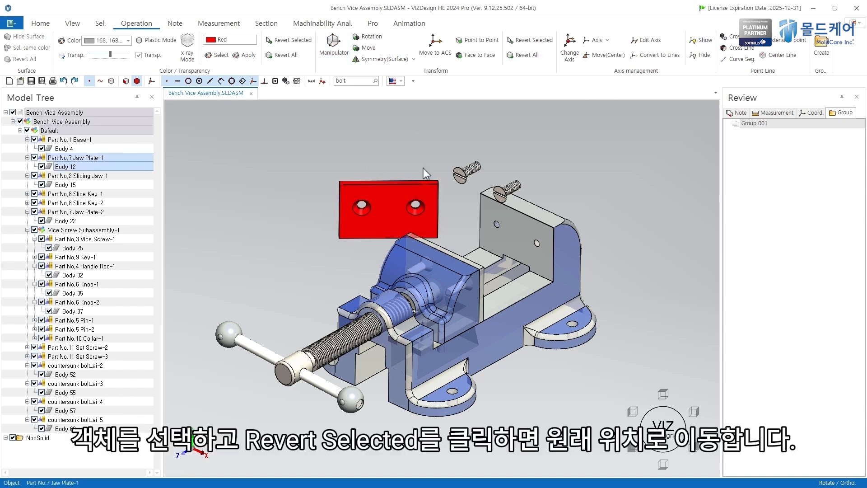
{"action": "left_click", "coordinate": [531, 43]}
{"action": "left_click", "coordinate": [549, 138]}
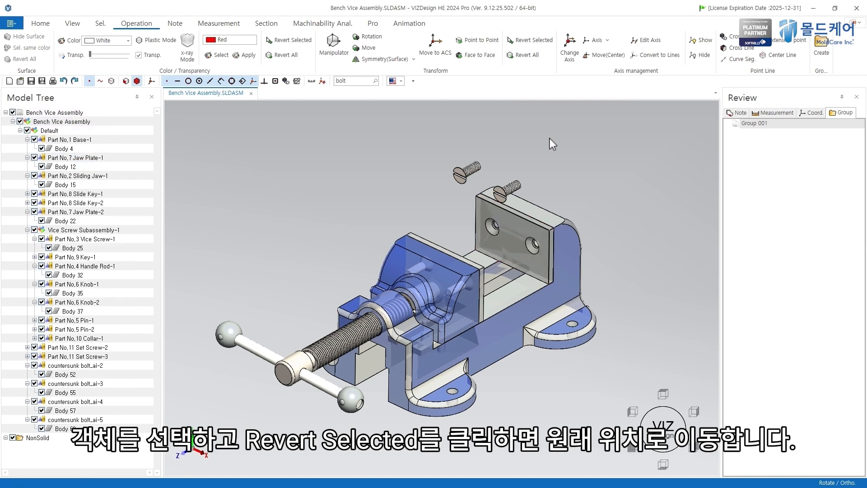
{"action": "left_click", "coordinate": [526, 56]}
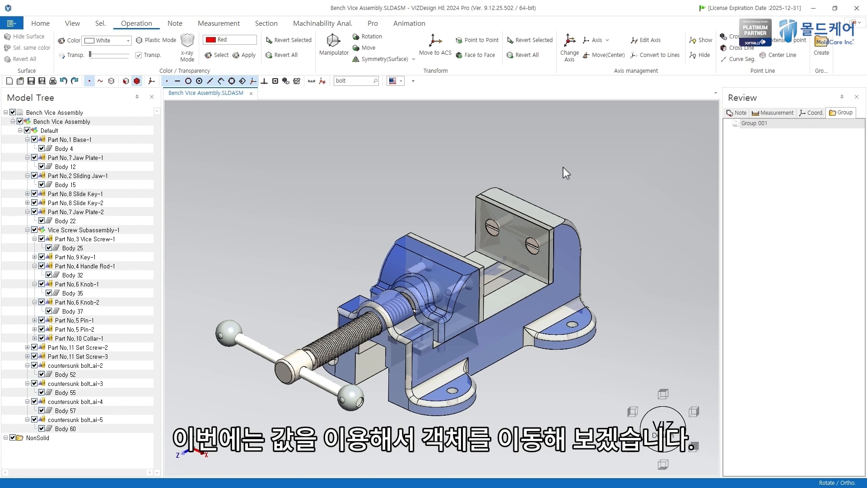
Step: Select Part No.7 Jaw Plate-1 on the fixed jaw and move it 50 mm along Z and 100 mm along X
{"action": "left_click", "coordinate": [374, 50]}
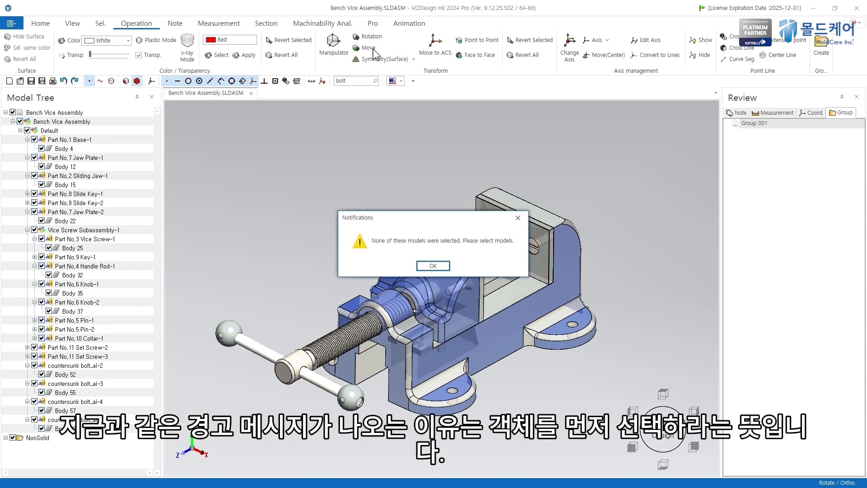
{"action": "left_click", "coordinate": [434, 267]}
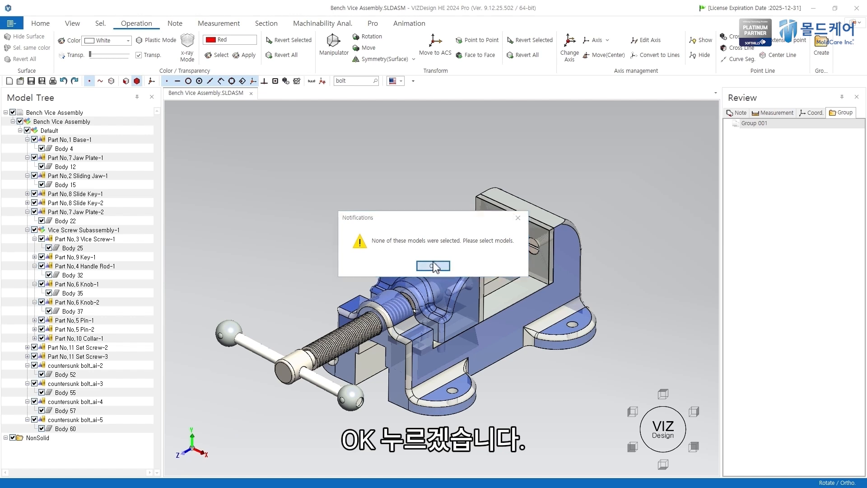
{"action": "left_click", "coordinate": [489, 239]}
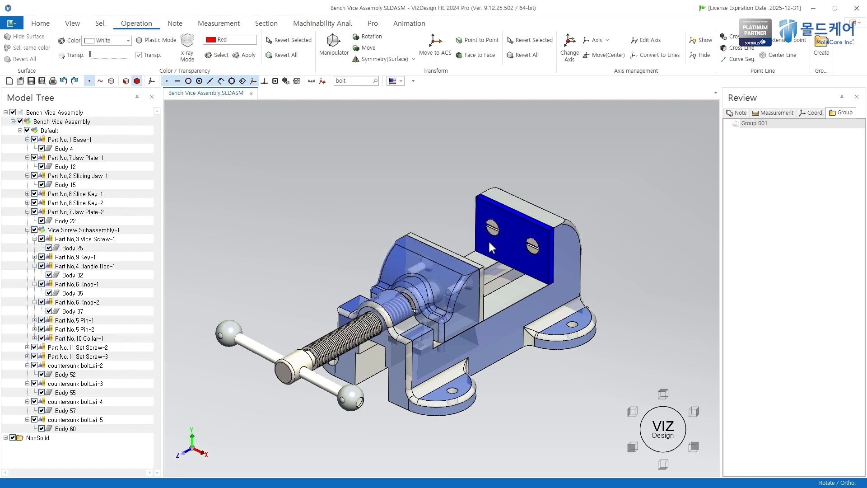
{"action": "left_click", "coordinate": [512, 234]}
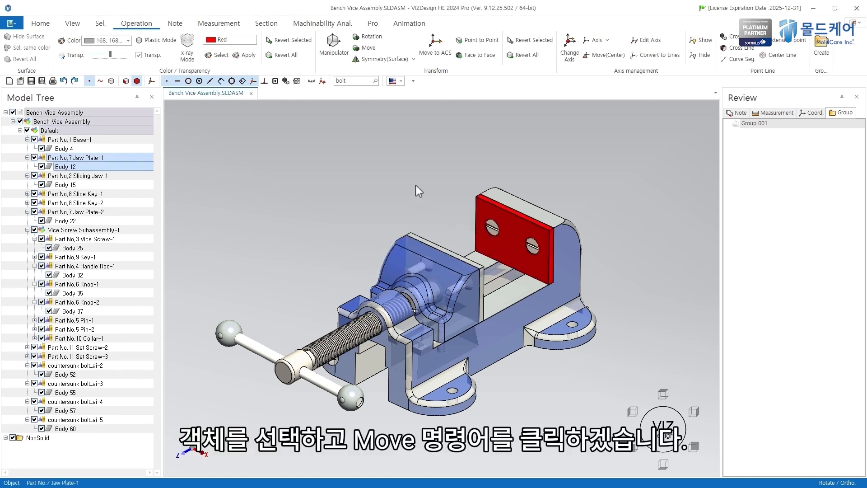
{"action": "left_click", "coordinate": [370, 49]}
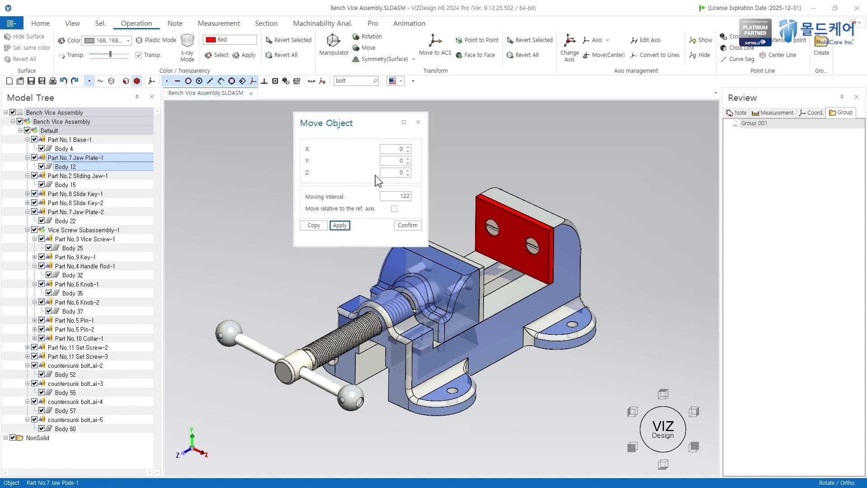
{"action": "left_click", "coordinate": [391, 172]}
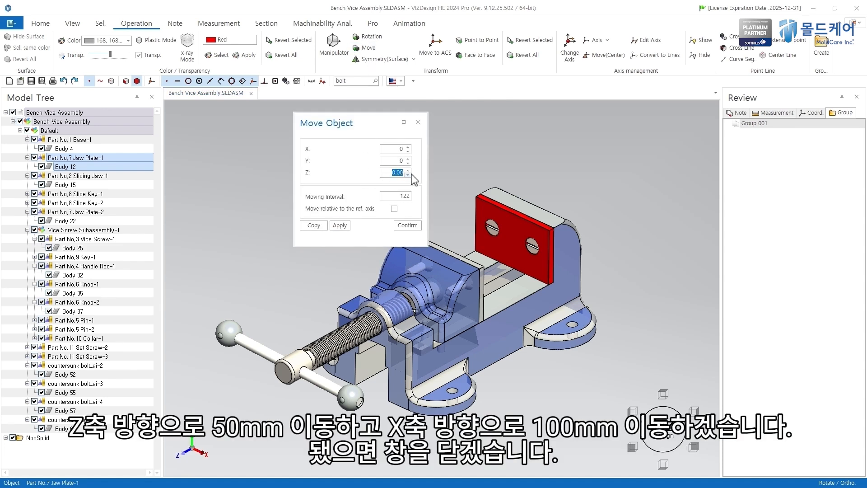
{"action": "type", "text": "50"}
{"action": "key", "text": "Return"}
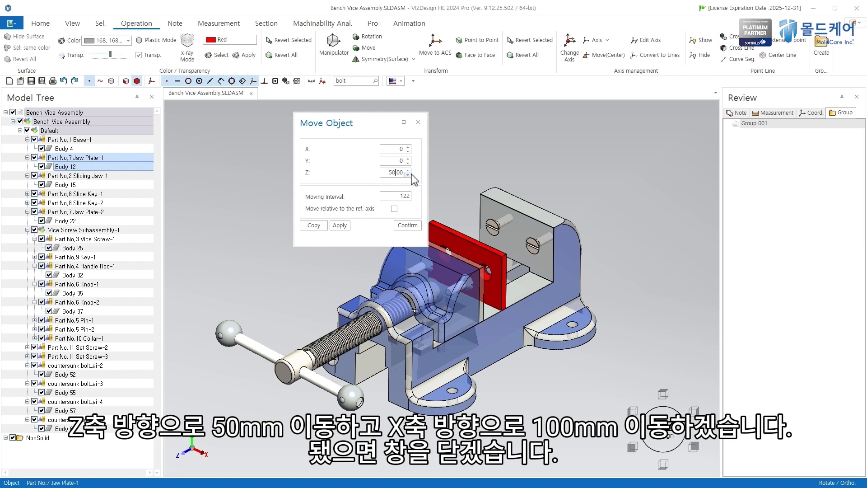
{"action": "left_click", "coordinate": [397, 149]}
{"action": "type", "text": "100"}
{"action": "key", "text": "Return"}
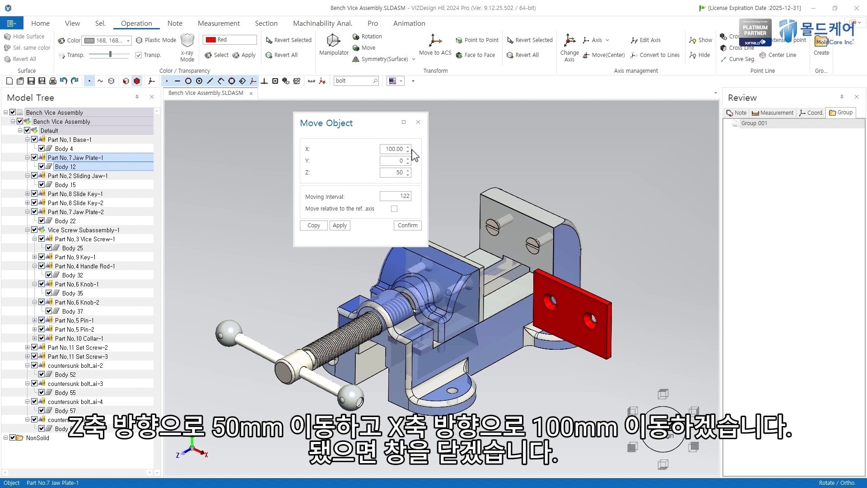
{"action": "left_click", "coordinate": [421, 122]}
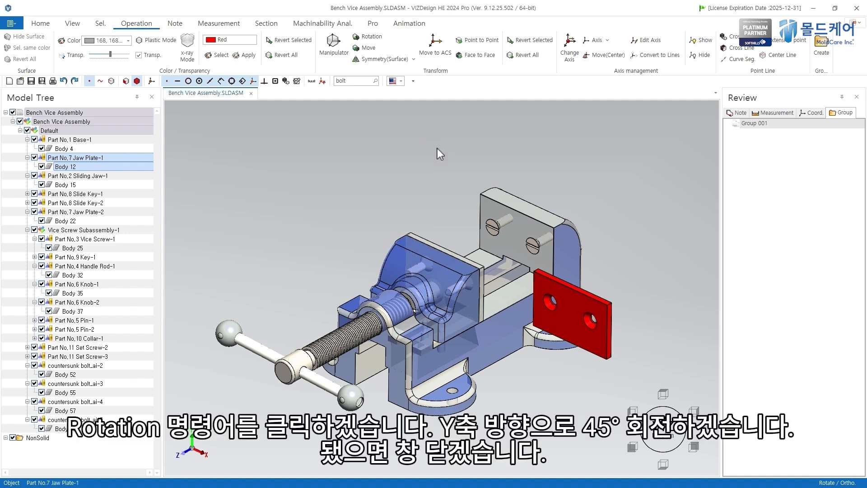
Step: Rotate Part No.7 Jaw Plate-1 by 45° about the Y axis and deselect it
{"action": "left_click", "coordinate": [368, 36]}
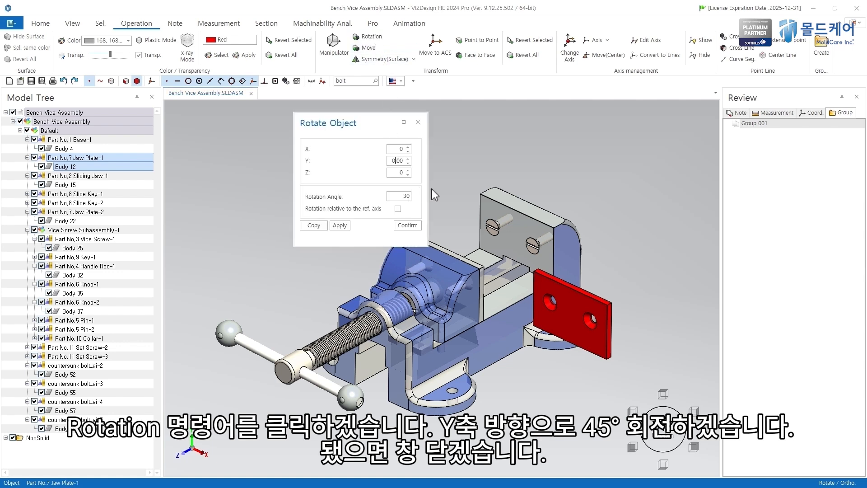
{"action": "double_click", "coordinate": [391, 161]}
{"action": "type", "text": "45"}
{"action": "key", "text": "Return"}
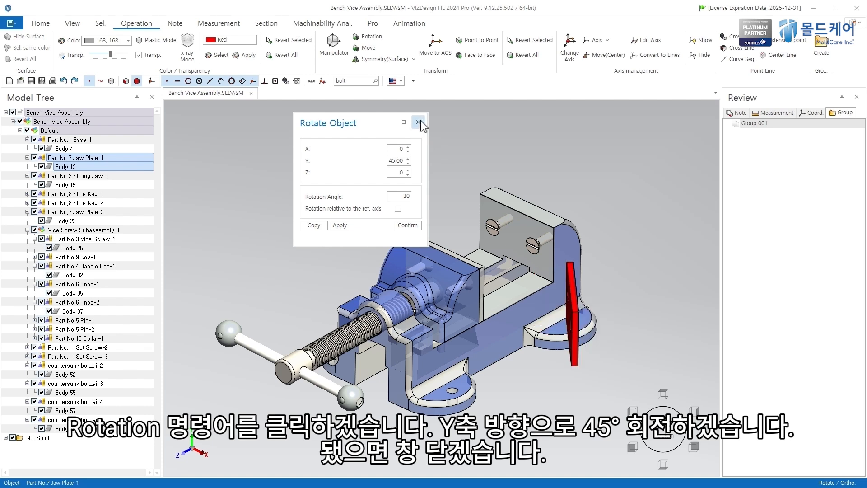
{"action": "left_click", "coordinate": [418, 122]}
{"action": "left_click", "coordinate": [454, 167]}
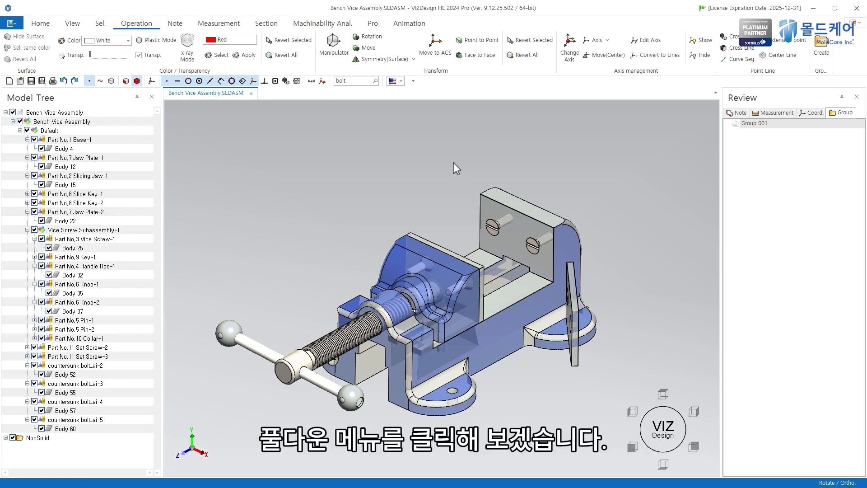
{"action": "left_click", "coordinate": [414, 59]}
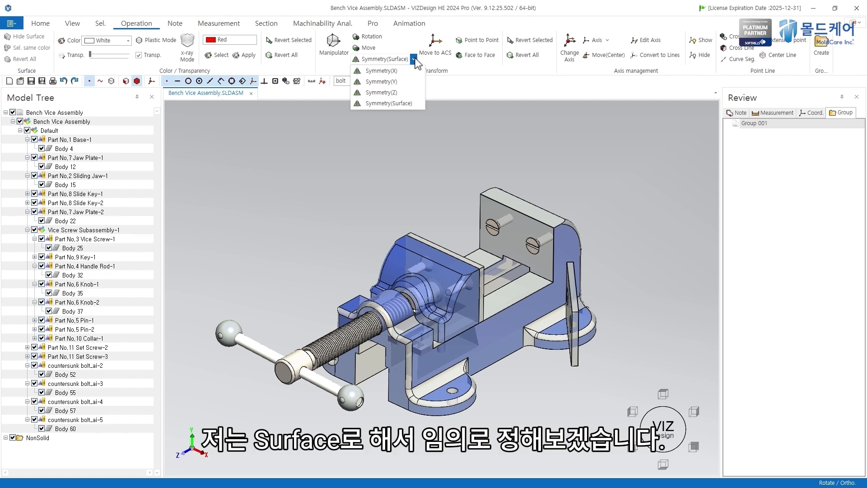
{"action": "left_click", "coordinate": [413, 104]}
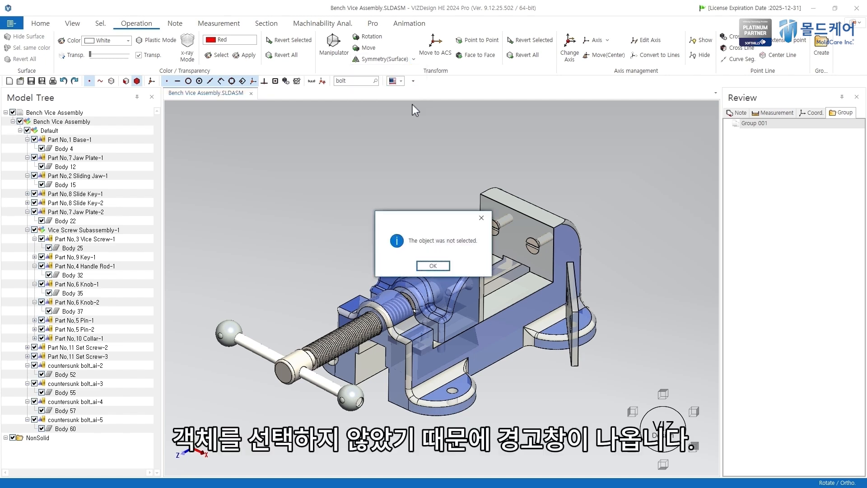
{"action": "left_click", "coordinate": [432, 266]}
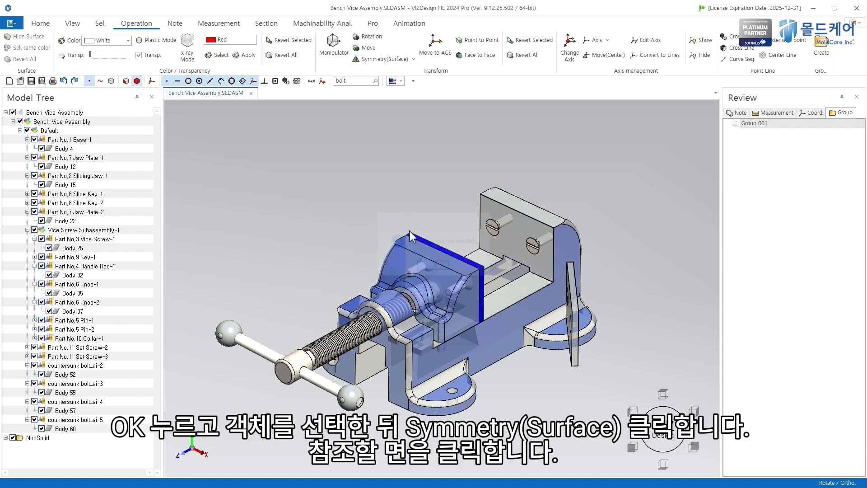
Step: Mirror Part No.7 Jaw Plate-1 about a face just below the sliding jaw with Symmetry(Surface), and revert all parts to their original positions
{"action": "left_click", "coordinate": [570, 317]}
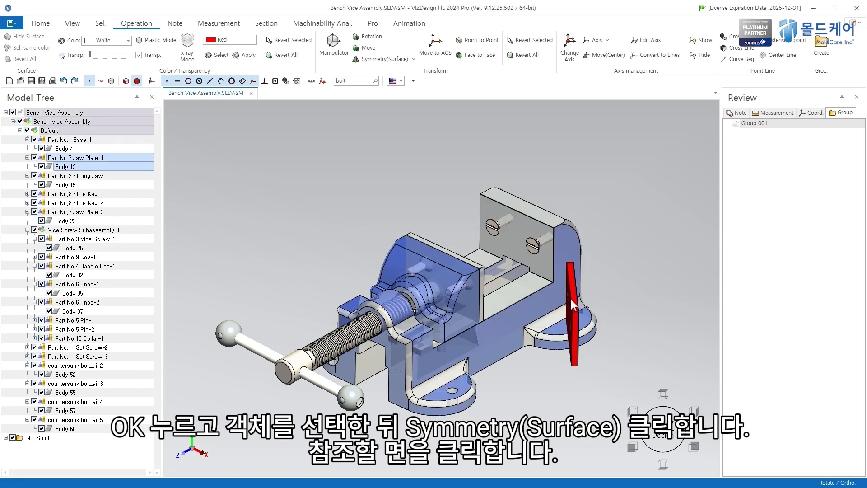
{"action": "left_click", "coordinate": [389, 59]}
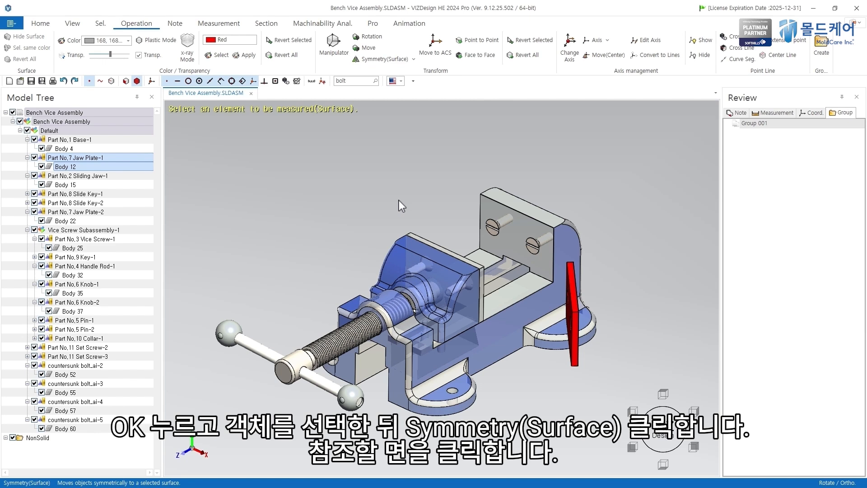
{"action": "left_click", "coordinate": [437, 335]}
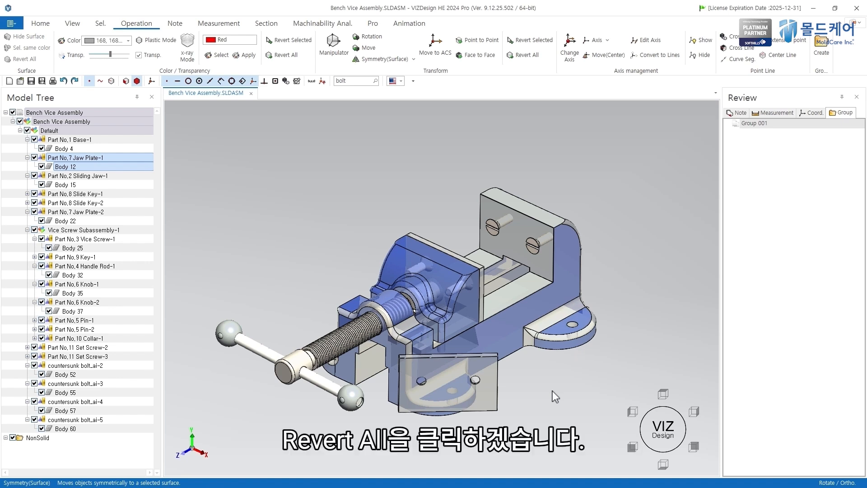
{"action": "left_click", "coordinate": [524, 55]}
{"action": "left_click", "coordinate": [430, 209]}
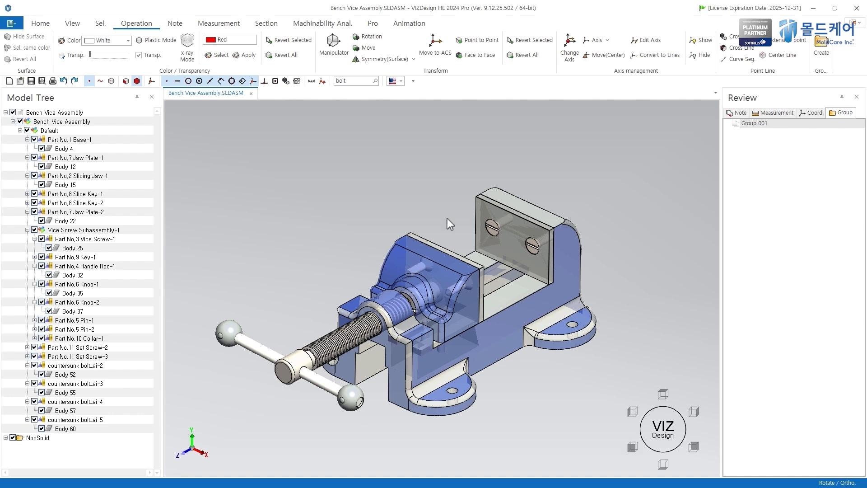
Step: Hide Part No.7 Jaw Plate-1 on the fixed jaw with Selected Object OFF
{"action": "left_click", "coordinate": [509, 227]}
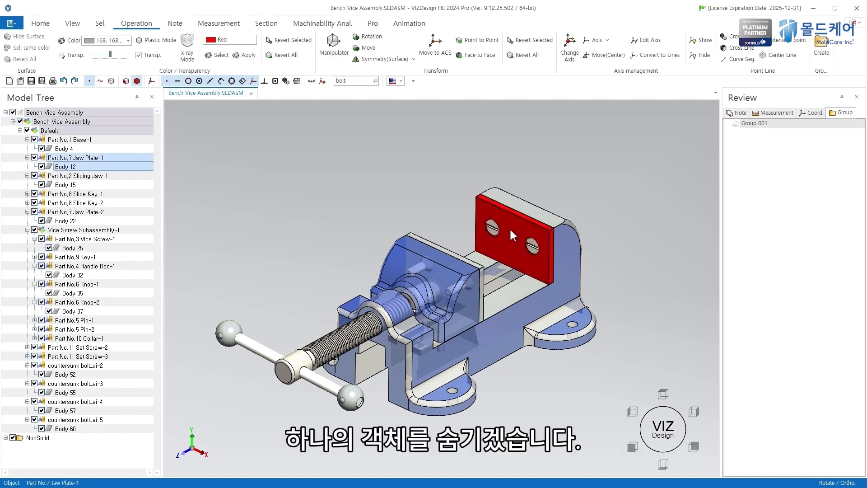
{"action": "right_click", "coordinate": [456, 195]}
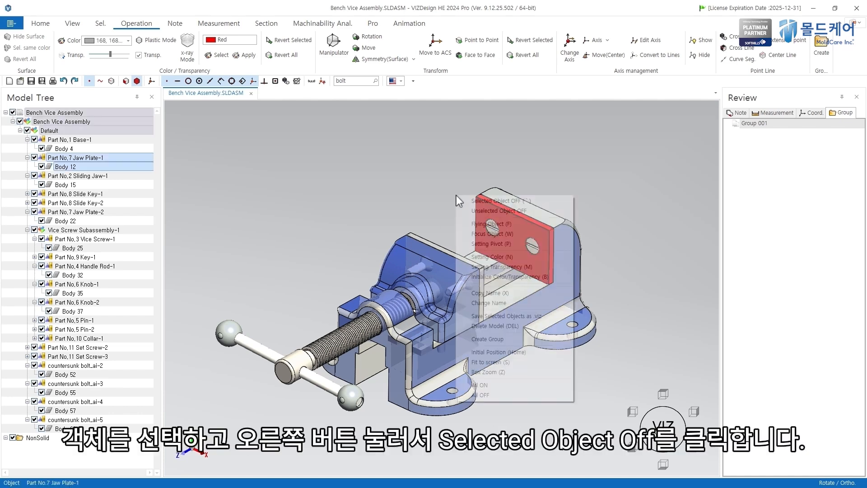
{"action": "left_click", "coordinate": [493, 201]}
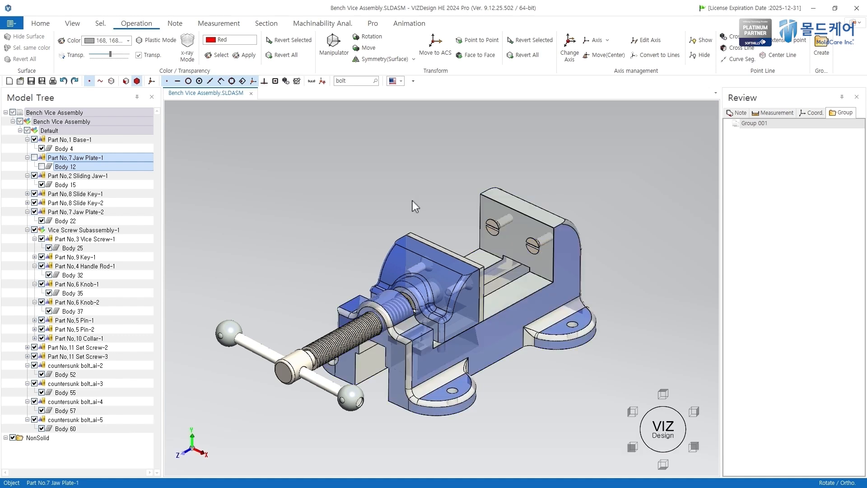
Step: Copy Part No.7 Jaw Plate-2 on the sliding jaw through Move Object without an offset, and clear the selection
{"action": "left_click", "coordinate": [416, 236]}
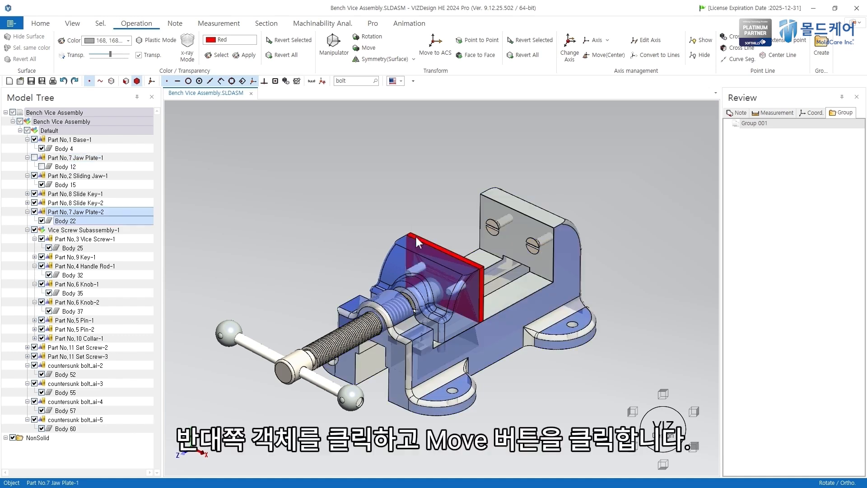
{"action": "left_click", "coordinate": [368, 48]}
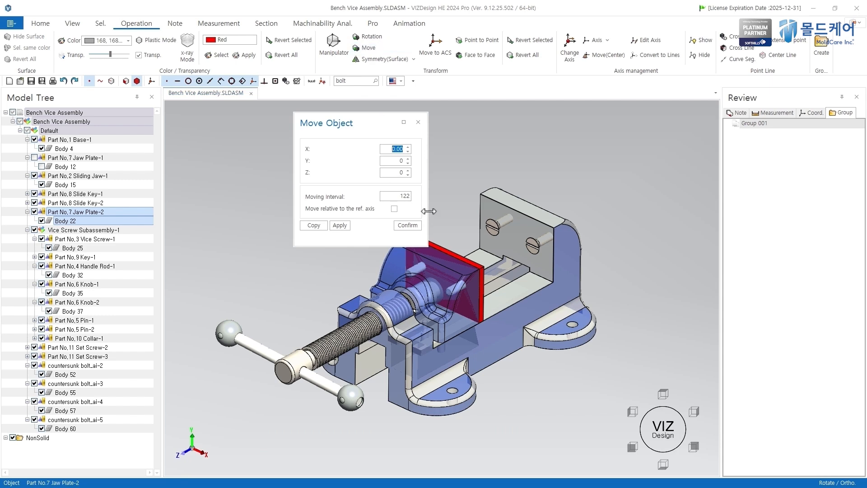
{"action": "left_click", "coordinate": [314, 225]}
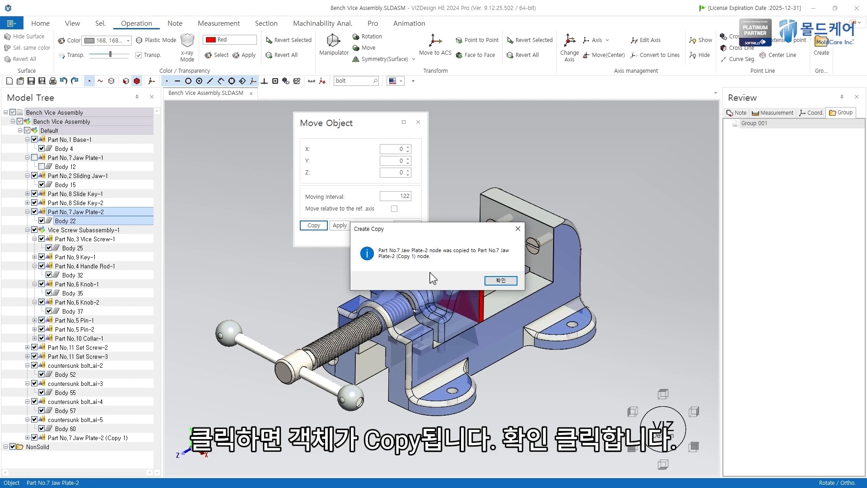
{"action": "left_click", "coordinate": [500, 281]}
{"action": "left_click", "coordinate": [419, 123]}
{"action": "left_click", "coordinate": [144, 250]}
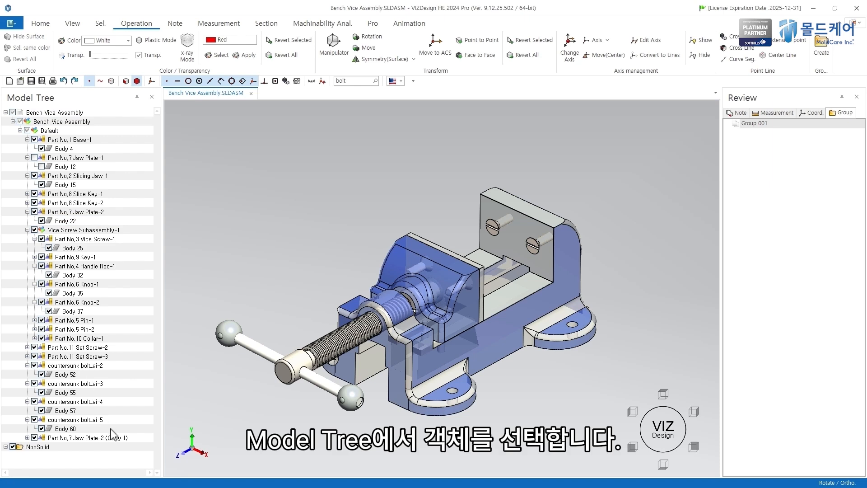
Step: Select the copied jaw plate in the Model Tree and move it -40 mm along Z
{"action": "left_click", "coordinate": [84, 438]}
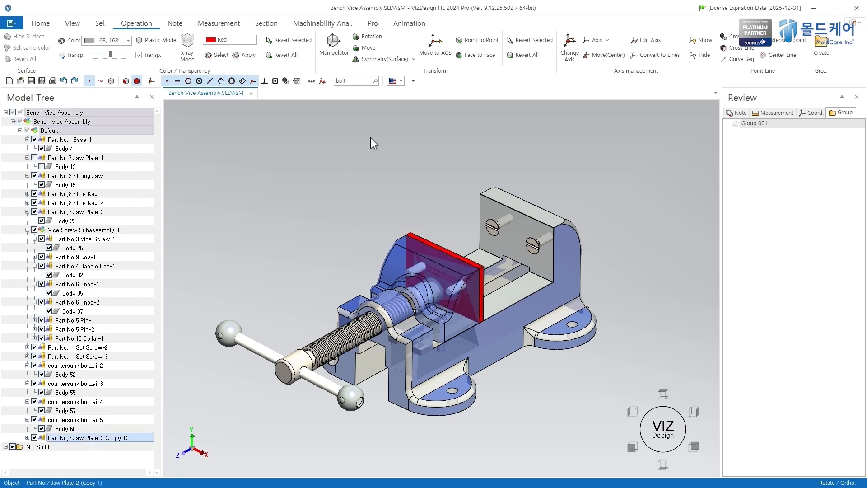
{"action": "left_click", "coordinate": [367, 47]}
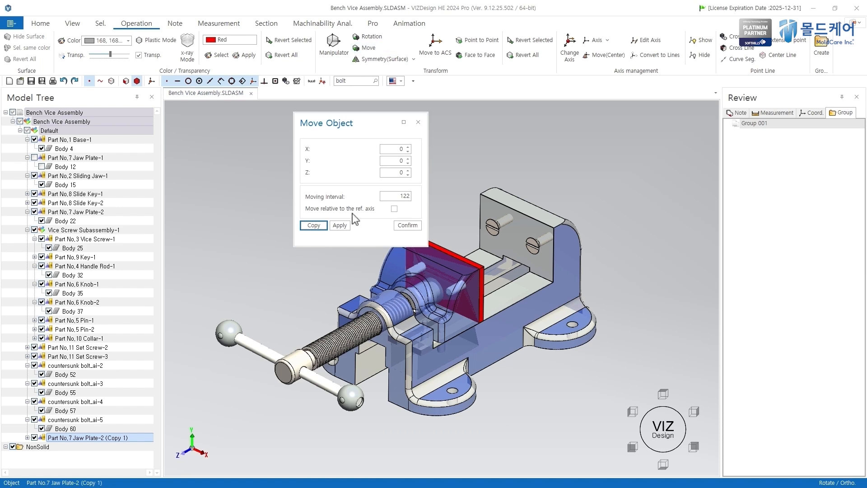
{"action": "left_click", "coordinate": [388, 172]}
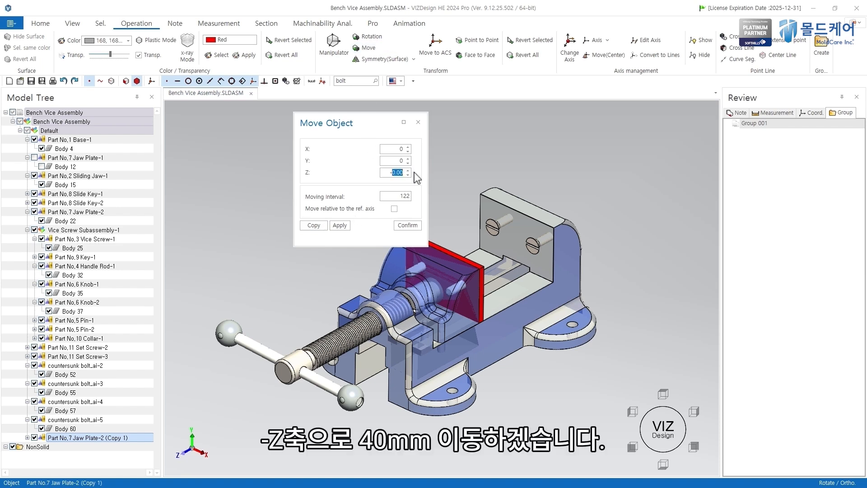
{"action": "type", "text": "-40"}
{"action": "left_click", "coordinate": [418, 122]}
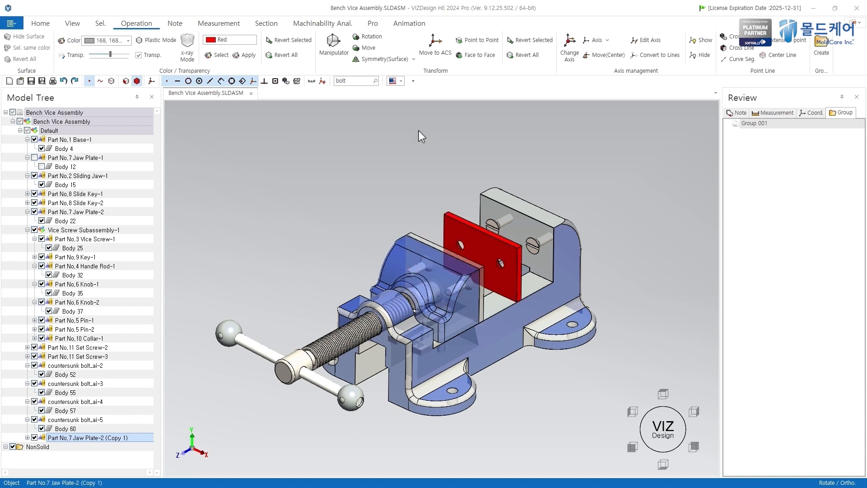
Step: Rotate the copied jaw plate by 180° about the Y axis
{"action": "left_click", "coordinate": [370, 37]}
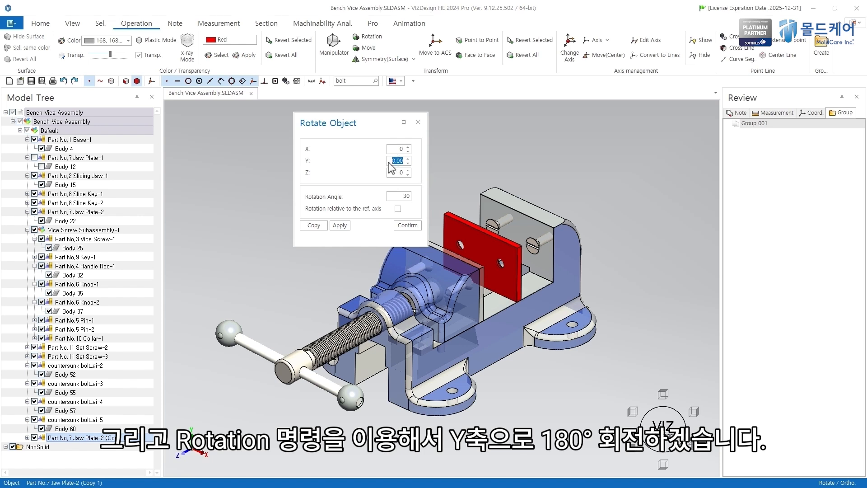
{"action": "type", "text": "180"}
{"action": "left_click", "coordinate": [419, 122]}
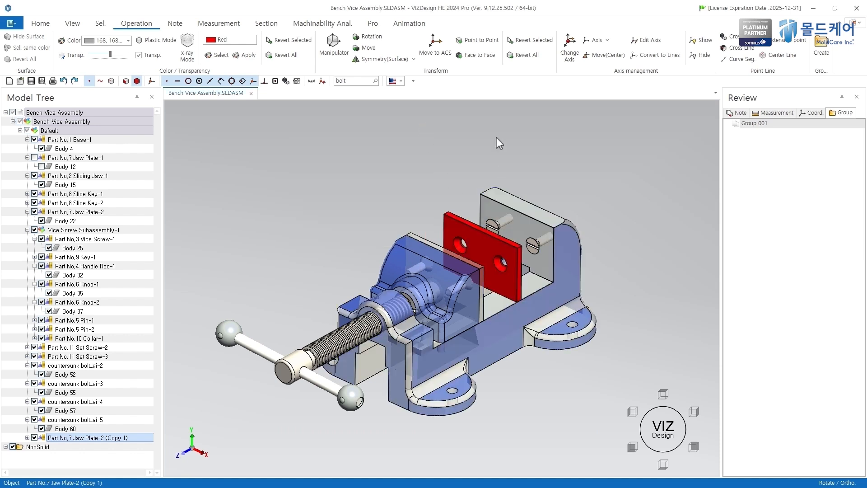
Step: Move the copied jaw plate point to point, from its upper rear corner to the matching upper corner of the fixed jaw face
{"action": "left_click", "coordinate": [481, 41]}
{"action": "scroll", "coordinate": [550, 259], "scroll_direction": "up", "scroll_amount": 3}
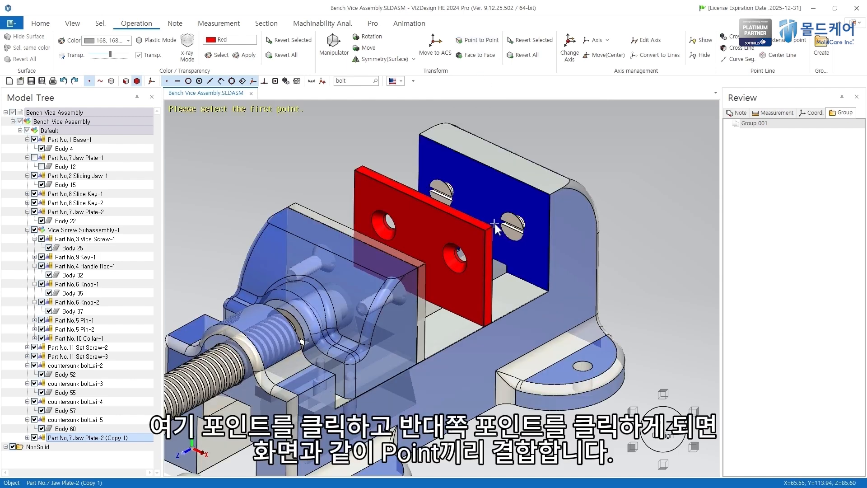
{"action": "left_click", "coordinate": [493, 225]}
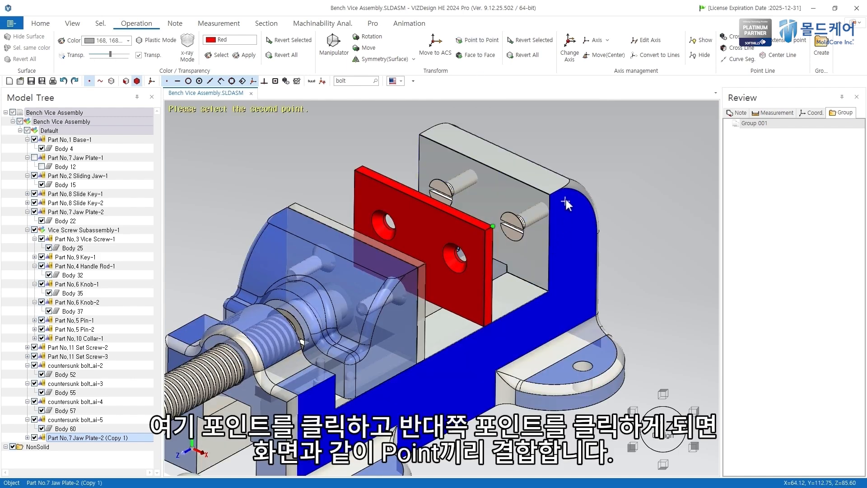
{"action": "left_click", "coordinate": [548, 195]}
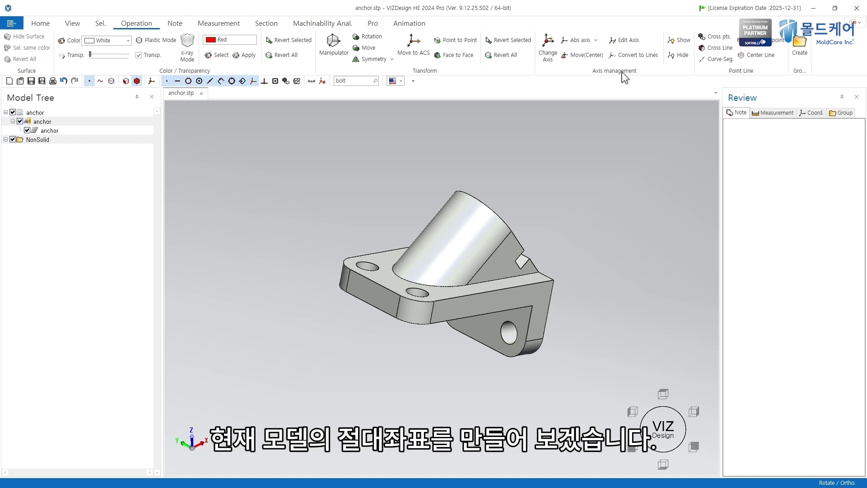
Step: Create an absolute coordinate system in the anchor model and measure the whole part's bounding box with BoundBox
{"action": "left_click", "coordinate": [582, 45]}
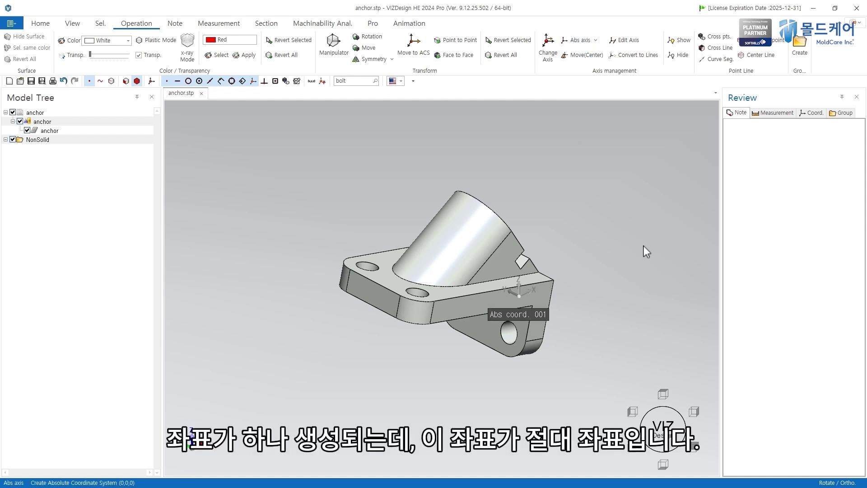
{"action": "left_click", "coordinate": [633, 416]}
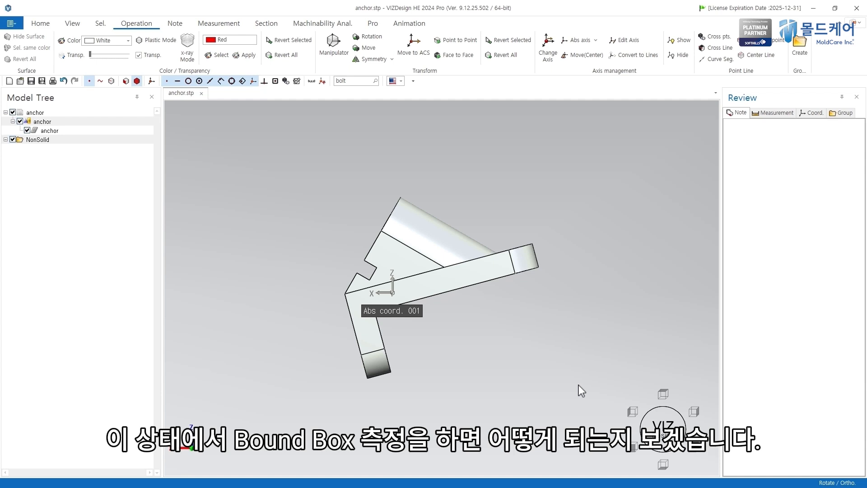
{"action": "left_click", "coordinate": [230, 26]}
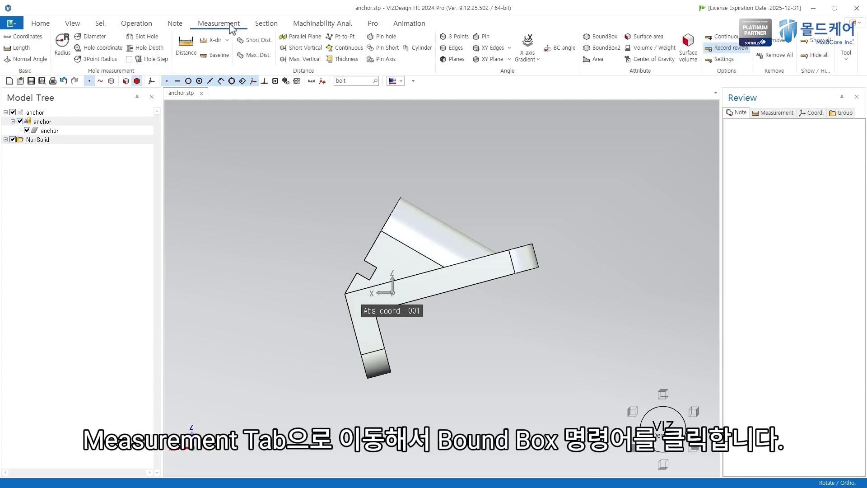
{"action": "left_click", "coordinate": [605, 38]}
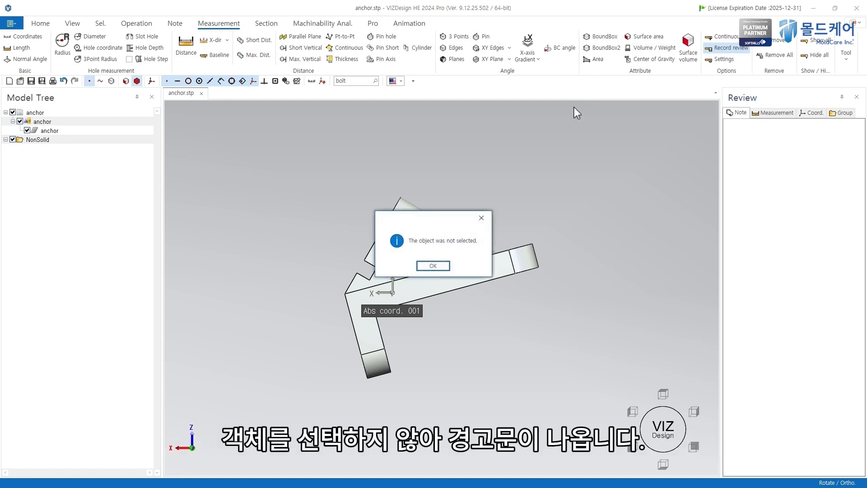
{"action": "left_click", "coordinate": [433, 266]}
{"action": "left_click", "coordinate": [437, 253]}
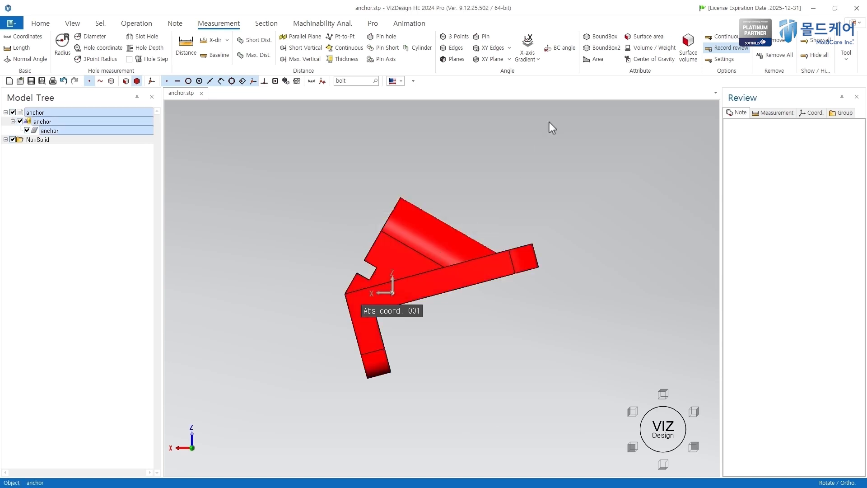
{"action": "left_click", "coordinate": [604, 38]}
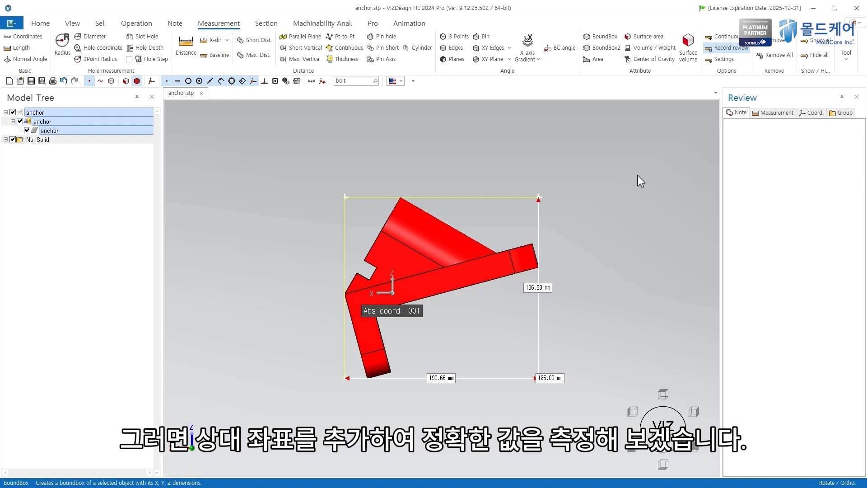
Step: Create a relative axis with osnap at the midpoint of the anchor's bend edge, with X along the sloped plate's long edge
{"action": "left_click", "coordinate": [145, 24]}
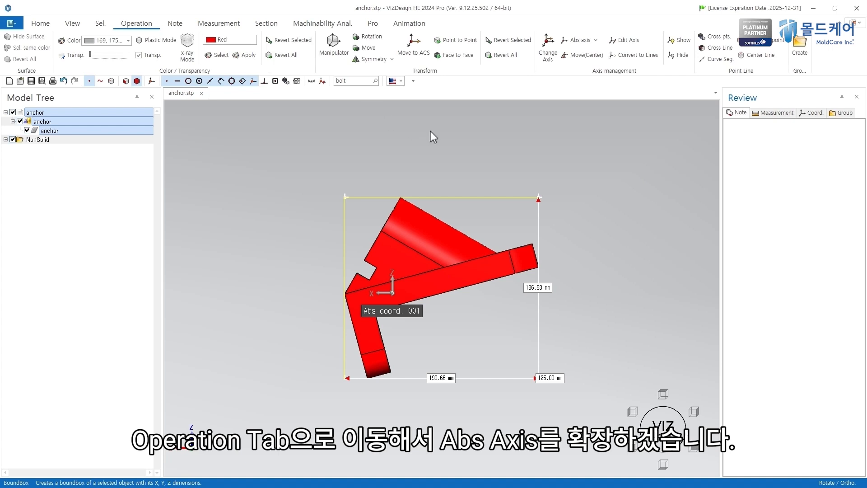
{"action": "left_click", "coordinate": [596, 41]}
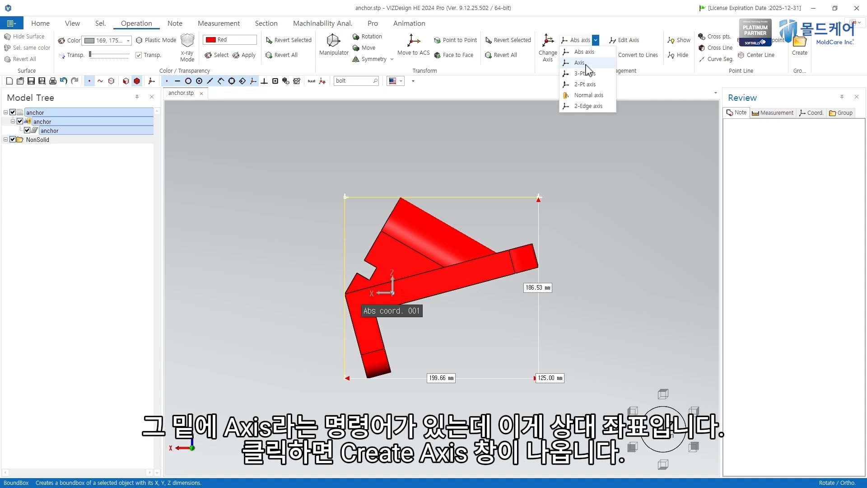
{"action": "left_click", "coordinate": [586, 66]}
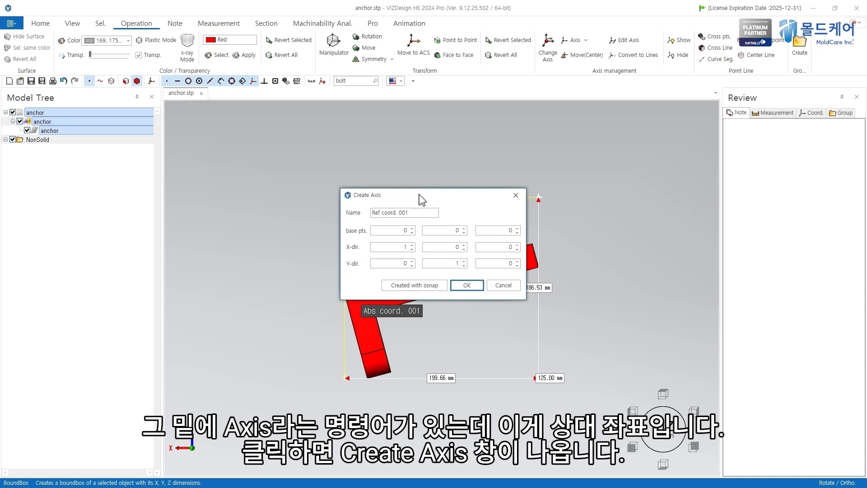
{"action": "left_click_drag", "start_coordinate": [421, 198], "coordinate": [292, 148]}
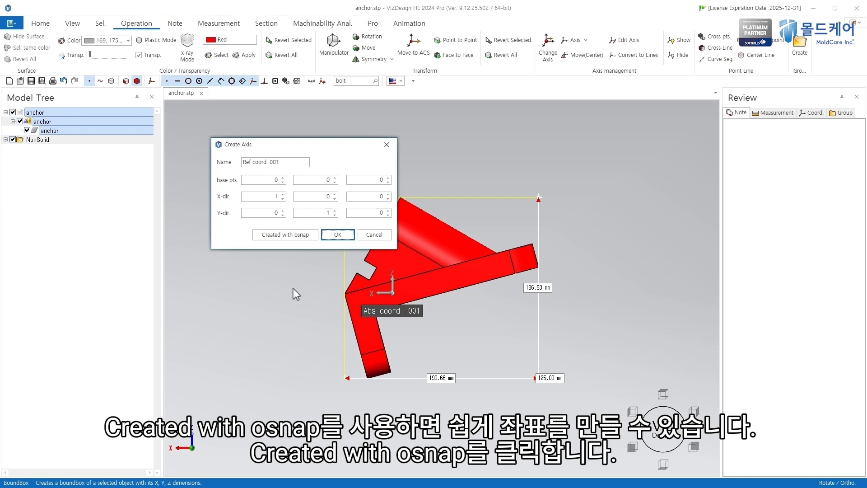
{"action": "left_click", "coordinate": [285, 235]}
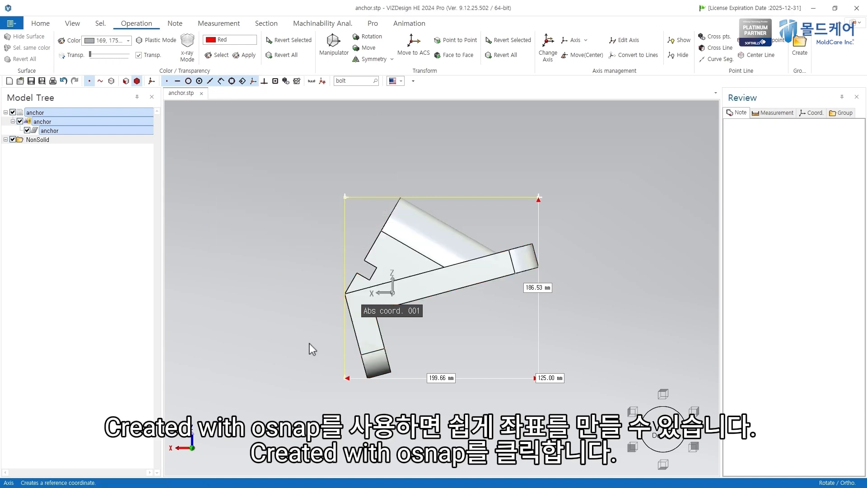
{"action": "mouse_move", "coordinate": [310, 343]}
{"action": "left_mouse_down"}
{"action": "mouse_move", "coordinate": [367, 327]}
{"action": "mouse_move", "coordinate": [476, 323]}
{"action": "mouse_move", "coordinate": [451, 307]}
{"action": "mouse_move", "coordinate": [437, 331]}
{"action": "left_mouse_up"}
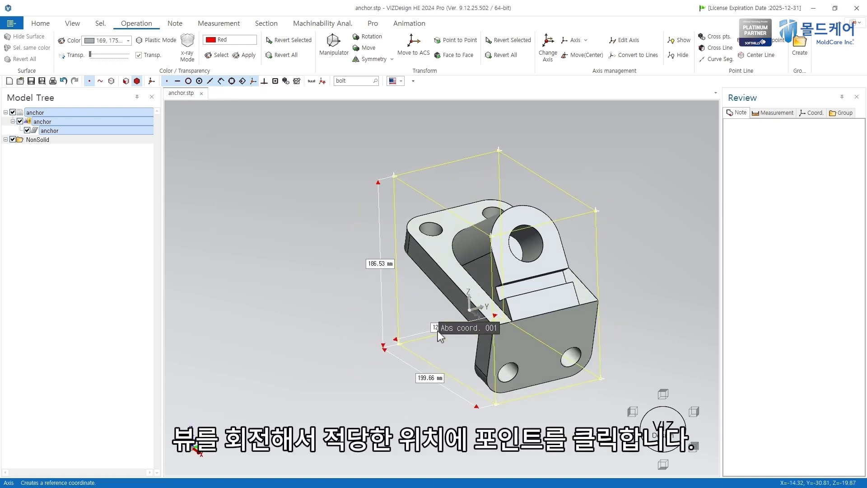
{"action": "left_click", "coordinate": [546, 313]}
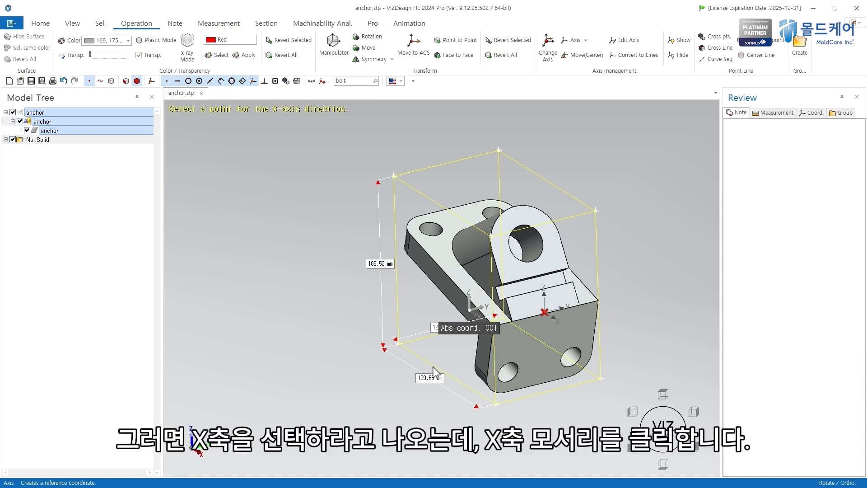
{"action": "left_click", "coordinate": [448, 275]}
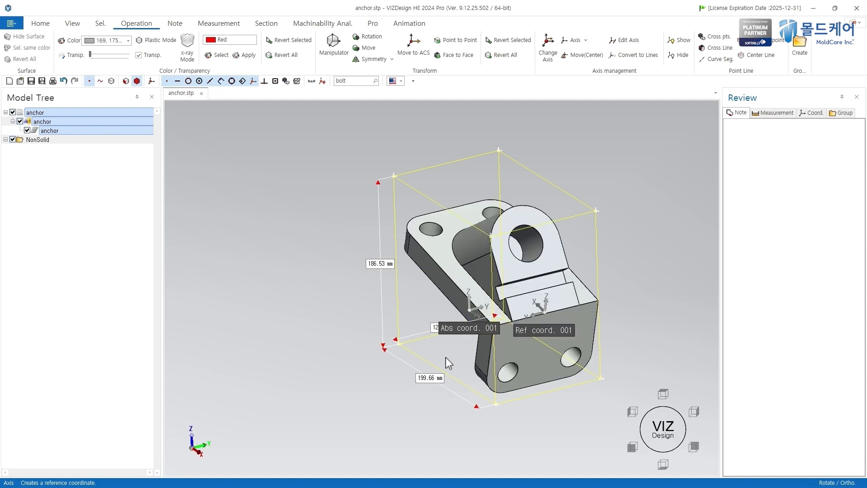
Step: Hide the anchor's bounding box measurement in the Review list
{"action": "mouse_move", "coordinate": [446, 357]}
{"action": "middle_mouse_down"}
{"action": "mouse_move", "coordinate": [496, 341]}
{"action": "mouse_move", "coordinate": [479, 356]}
{"action": "middle_mouse_up"}
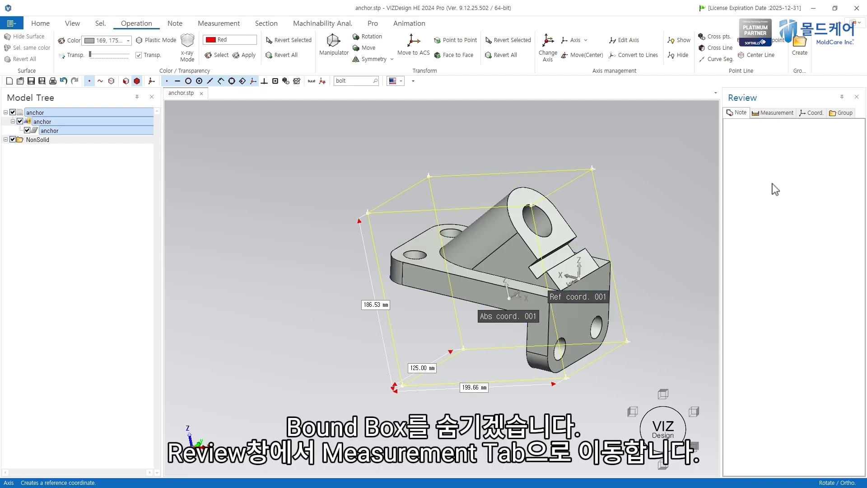
{"action": "left_click", "coordinate": [777, 113]}
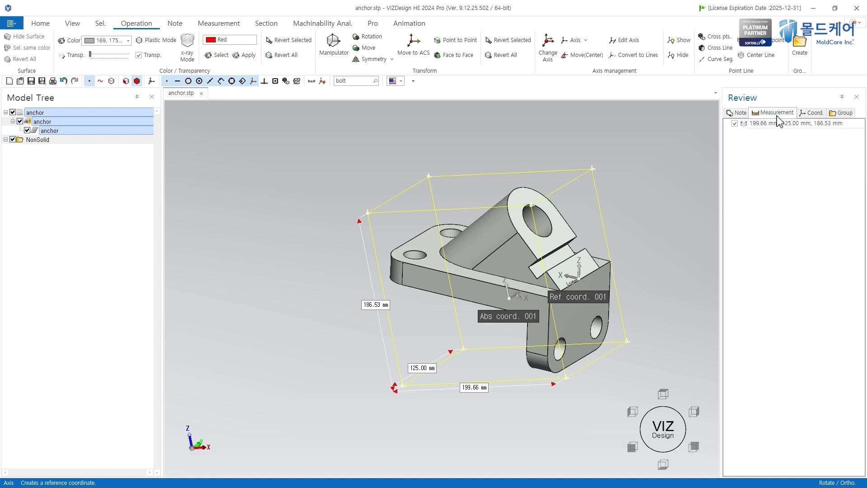
{"action": "left_click", "coordinate": [735, 124]}
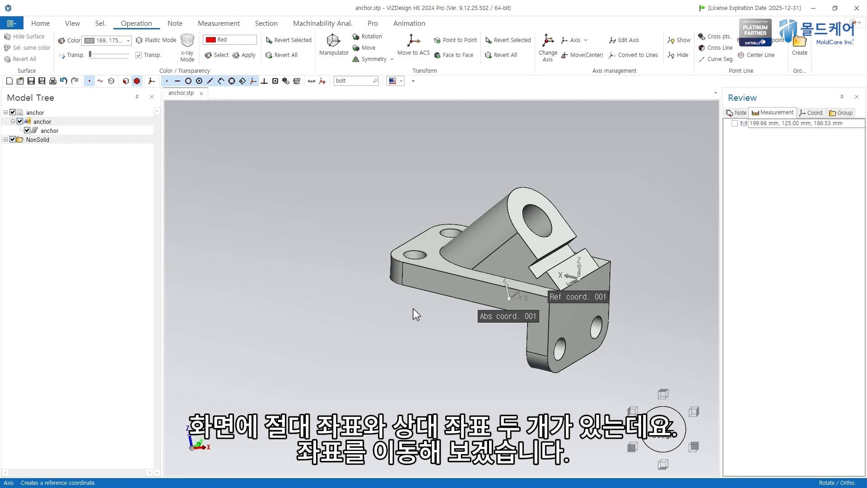
Step: Make the relative coordinate system on the anchor's bend edge the current one with Change Axis
{"action": "left_click", "coordinate": [549, 51]}
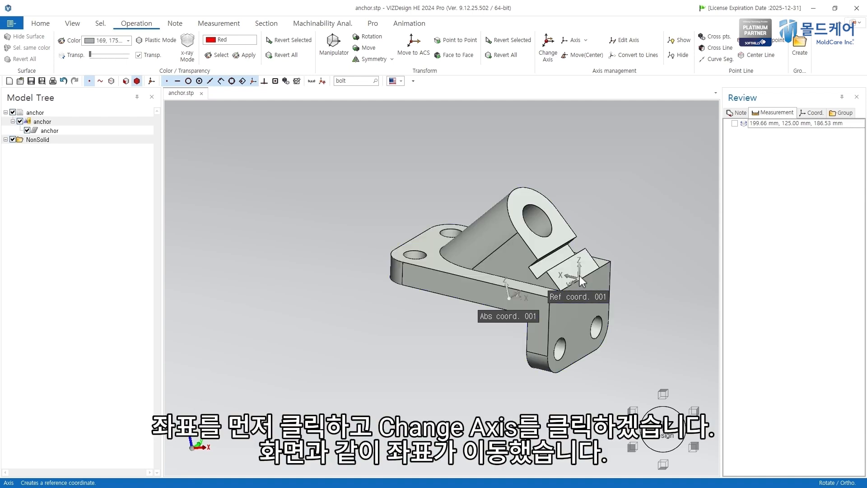
{"action": "left_click", "coordinate": [578, 279]}
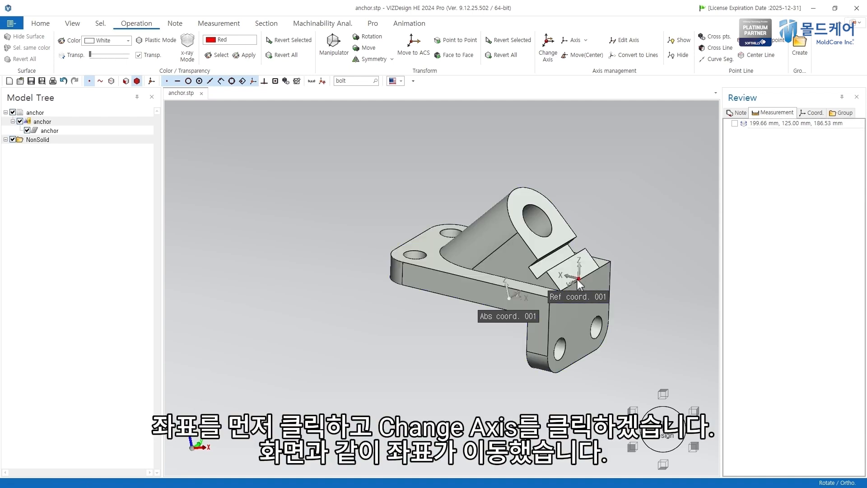
{"action": "left_click", "coordinate": [547, 63]}
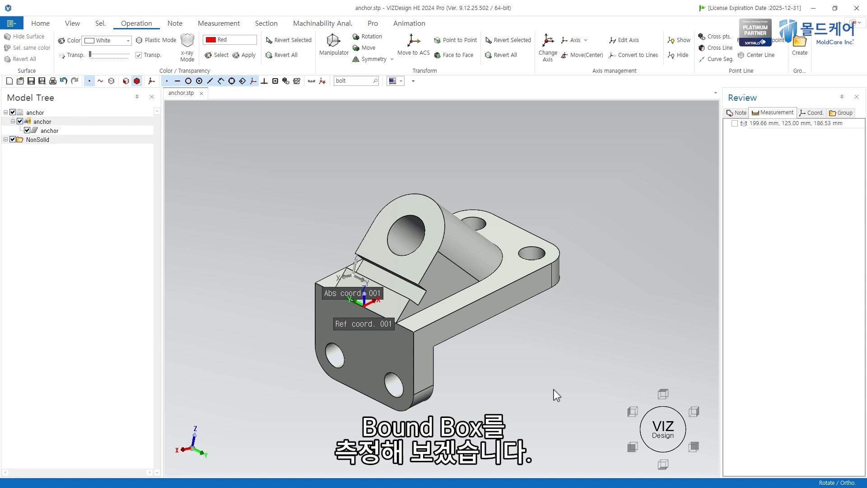
Step: Measure the whole anchor's bounding box relative to the current coordinate system
{"action": "left_click", "coordinate": [228, 25]}
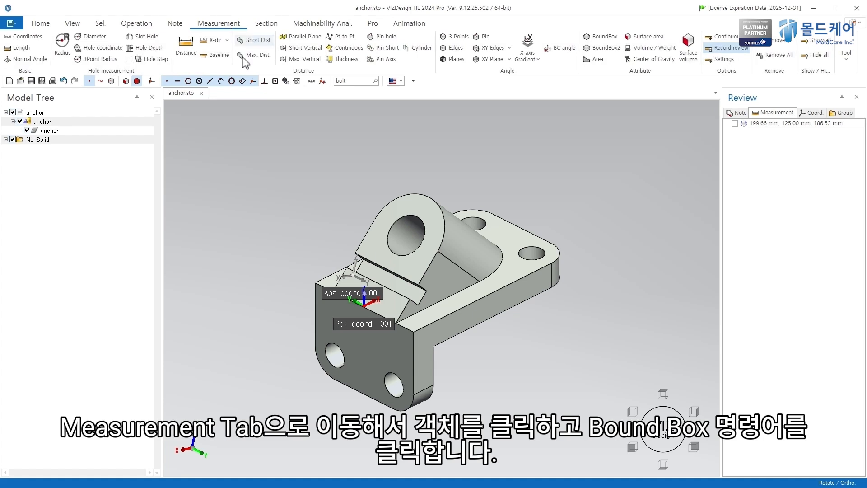
{"action": "left_click", "coordinate": [468, 269]}
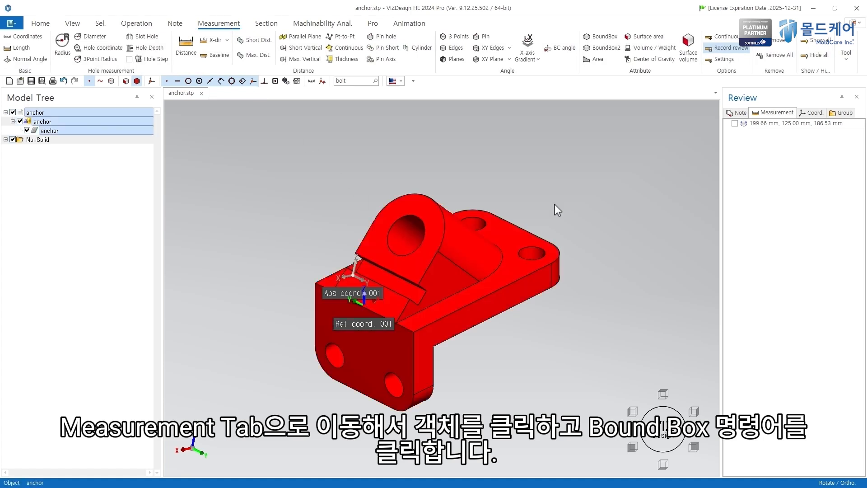
{"action": "left_click", "coordinate": [607, 38]}
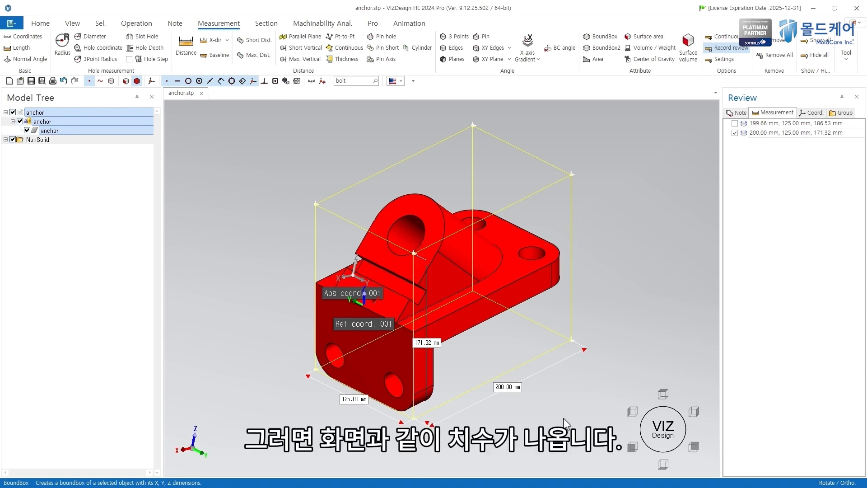